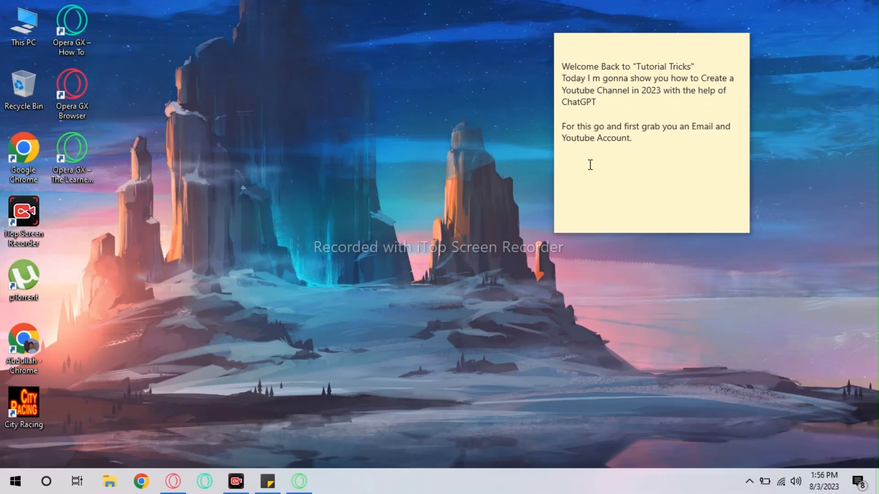
- Open YouTube in Opera GX, block its notifications, and choose Create a channel from the avatar menu
left_click(782, 135)
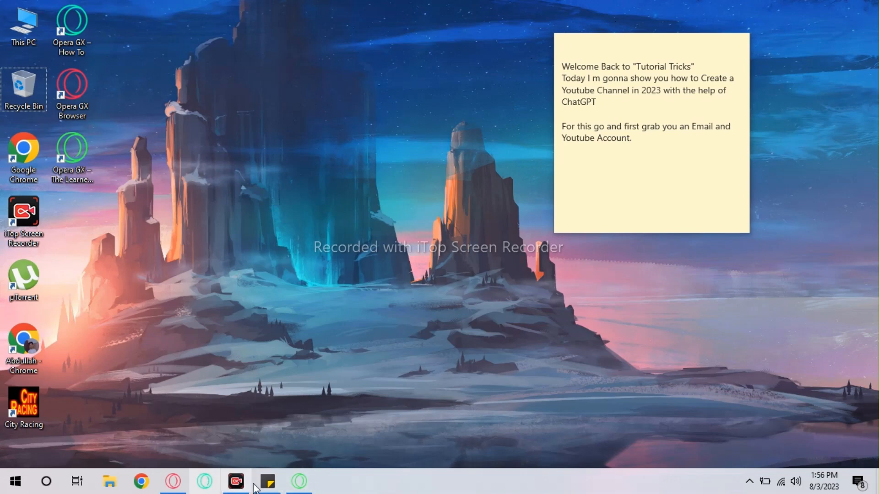
left_click(298, 481)
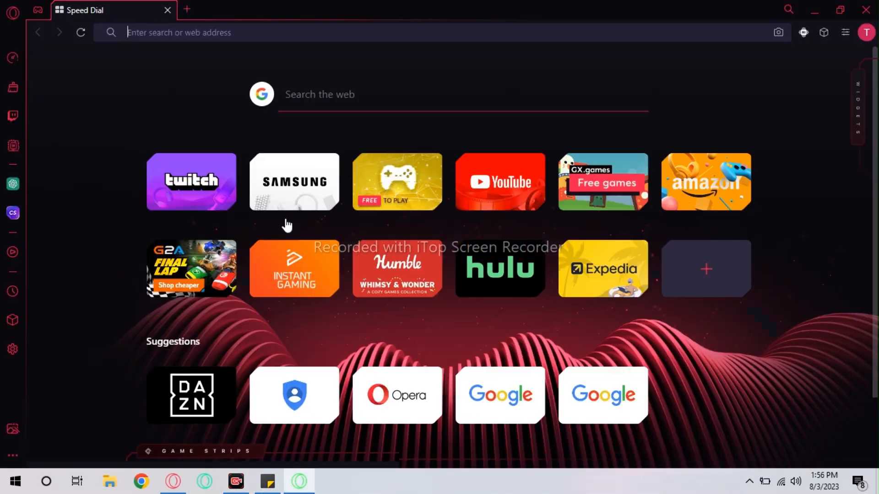
left_click(489, 204)
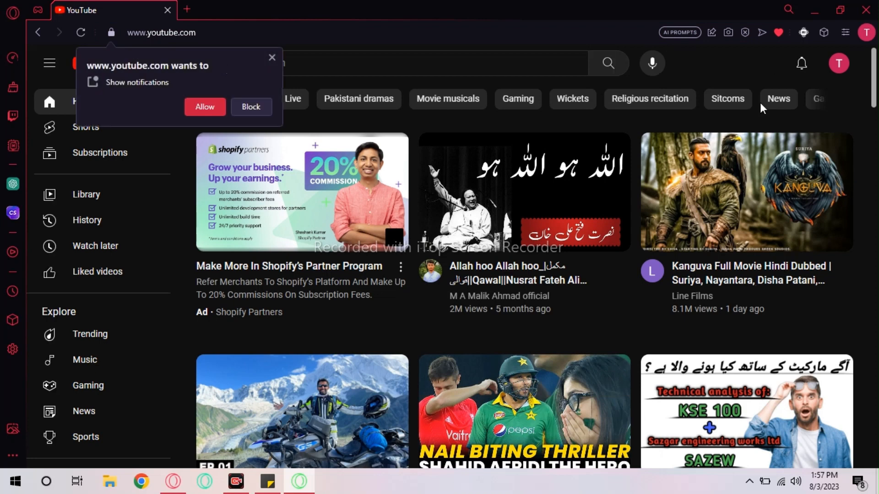
left_click(251, 106)
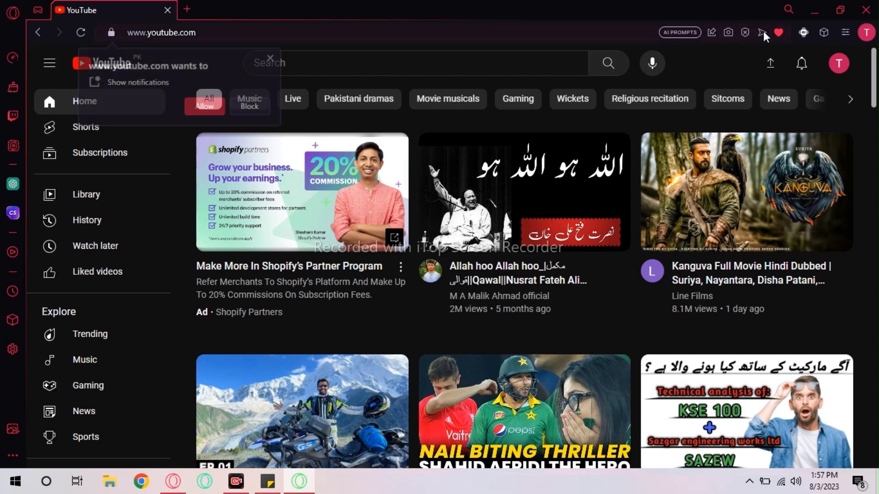
left_click(839, 63)
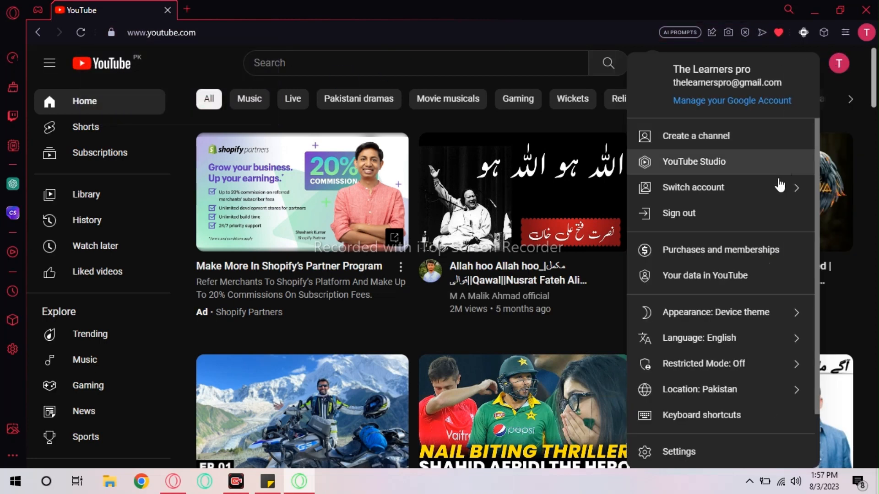
left_click(696, 136)
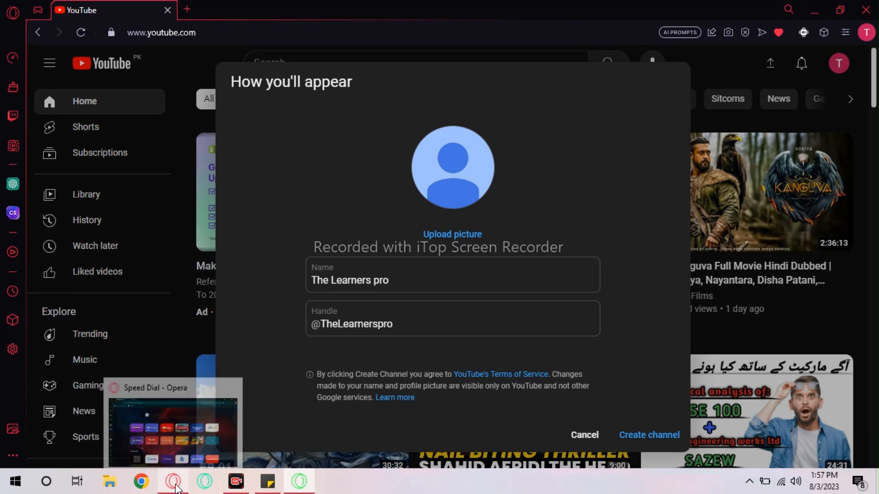
left_click(172, 426)
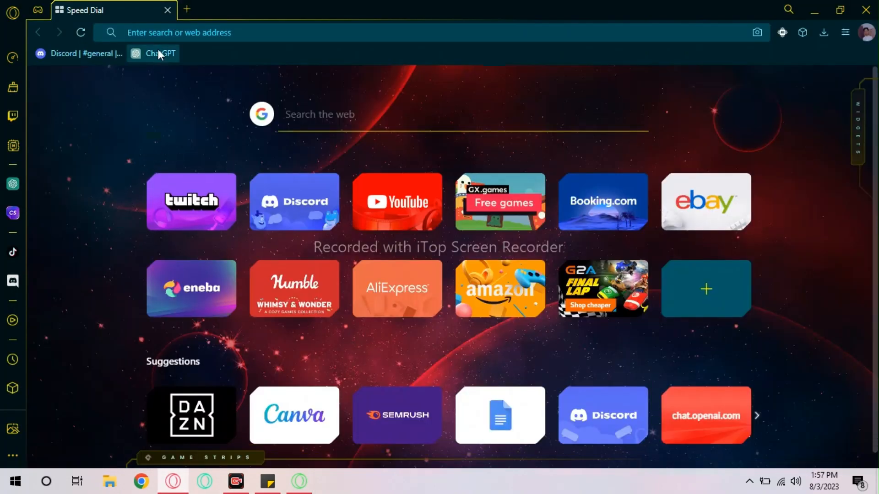
- Start a new ChatGPT chat and send 'Hello'
left_click(158, 52)
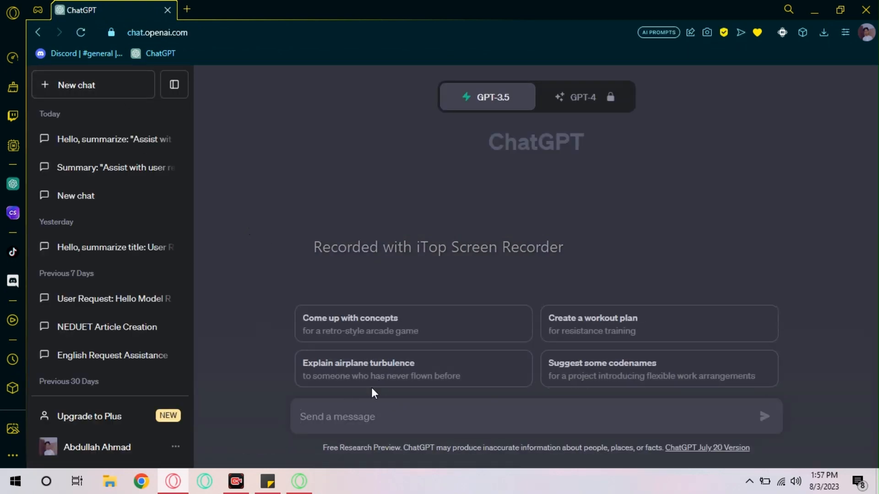
left_click(334, 417)
left_click(94, 89)
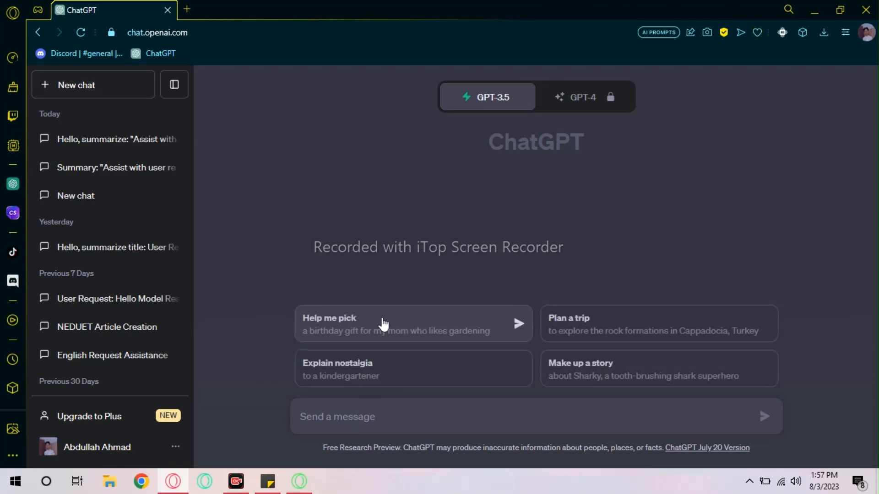
type("Hello")
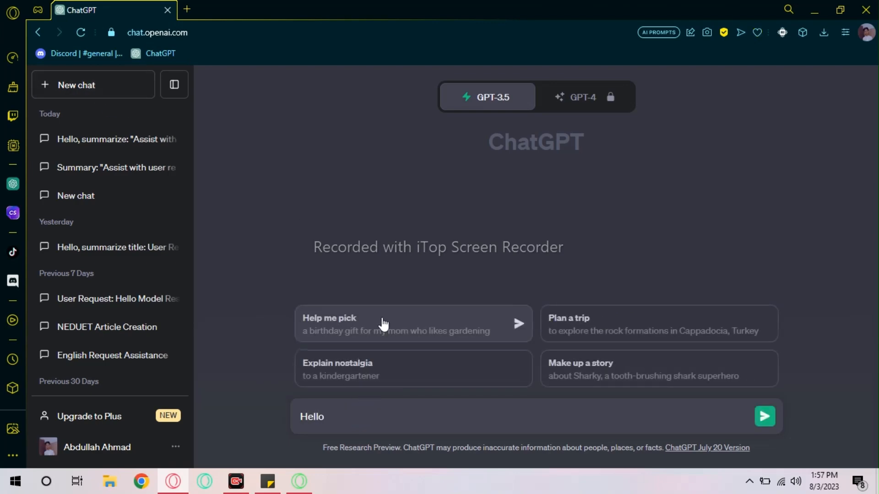
key("Return")
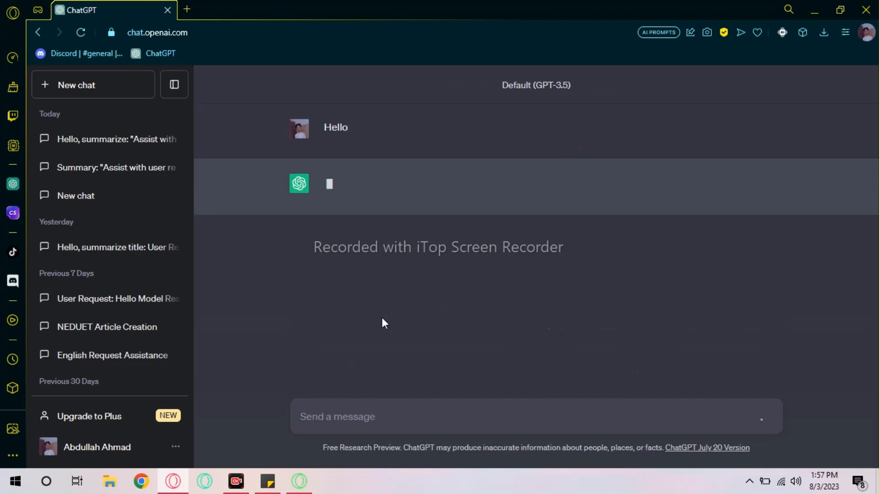
- Send 'I need your assistane in a very serious matter' to ChatGPT
type("I ned ")
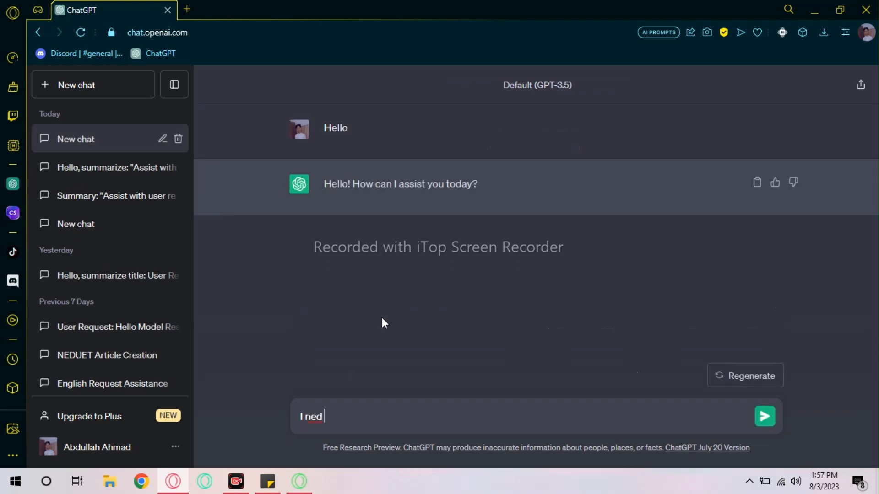
type("yu assia")
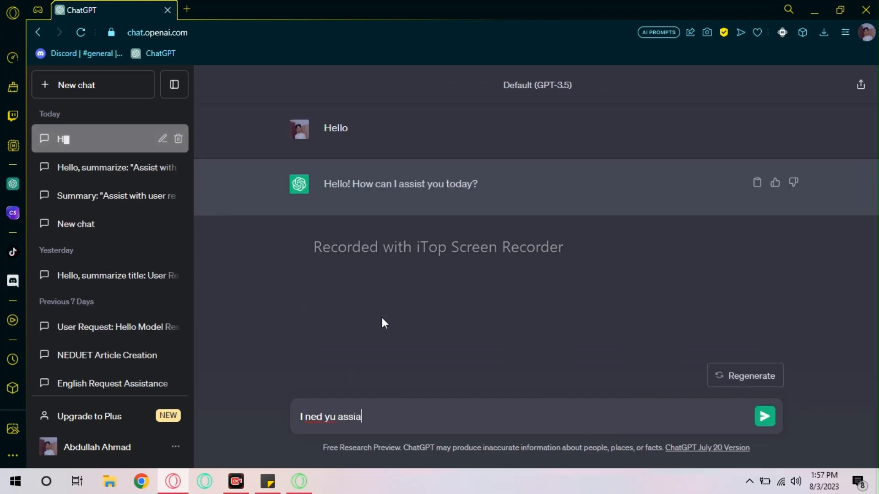
type("tnce")
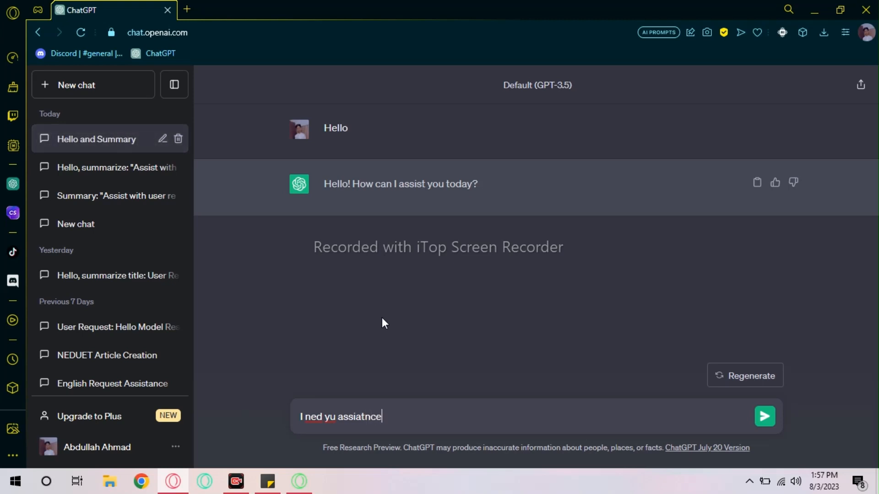
key("BackSpace")
key("BackSpace")
key("BackSpace")
key("BackSpace")
key("BackSpace")
key("BackSpace")
key("BackSpace")
key("BackSpace")
key("BackSpace")
key("BackSpace")
key("BackSpace")
key("BackSpace")
key("BackSpace")
key("BackSpace")
type("ed")
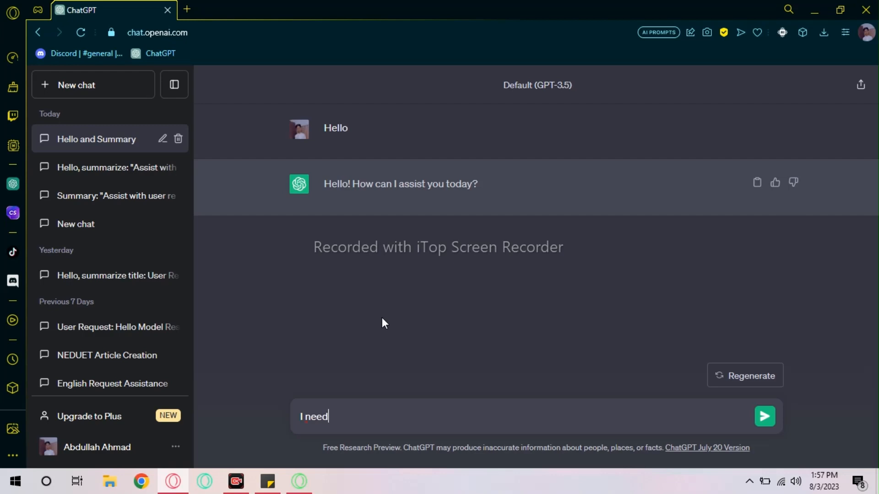
type(" your assistane in a b")
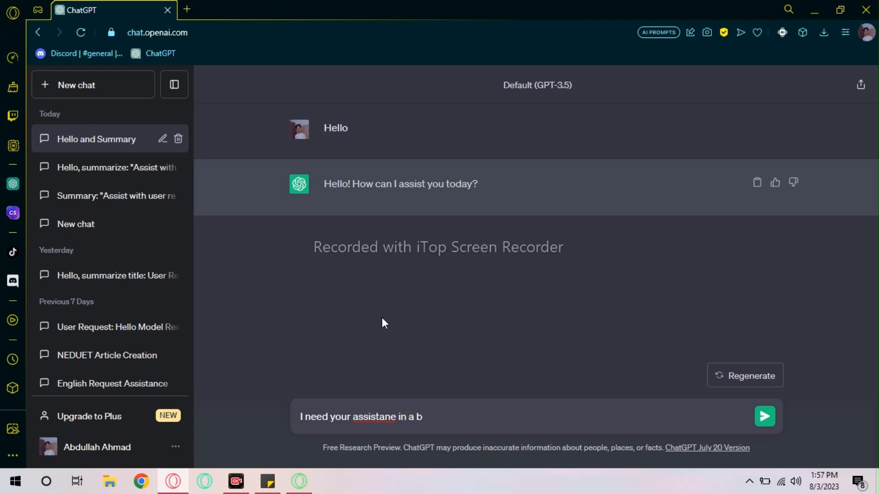
key("BackSpace")
type("very serious m")
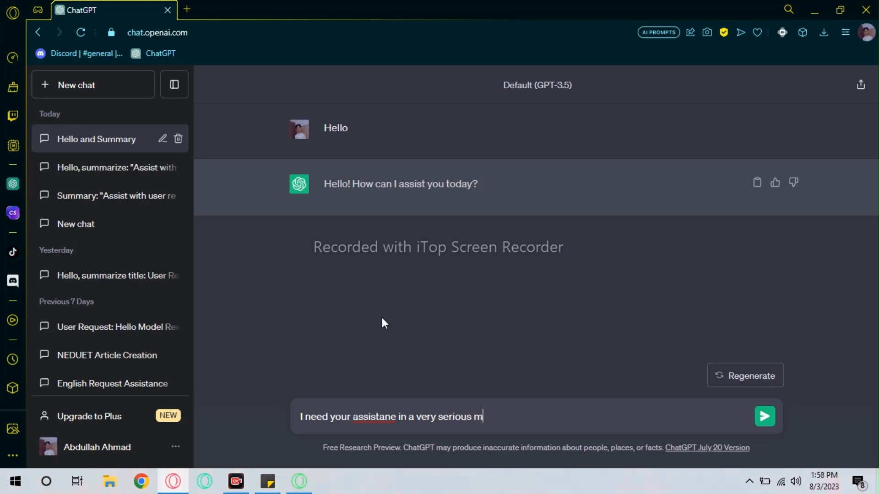
type("atter")
key("Return")
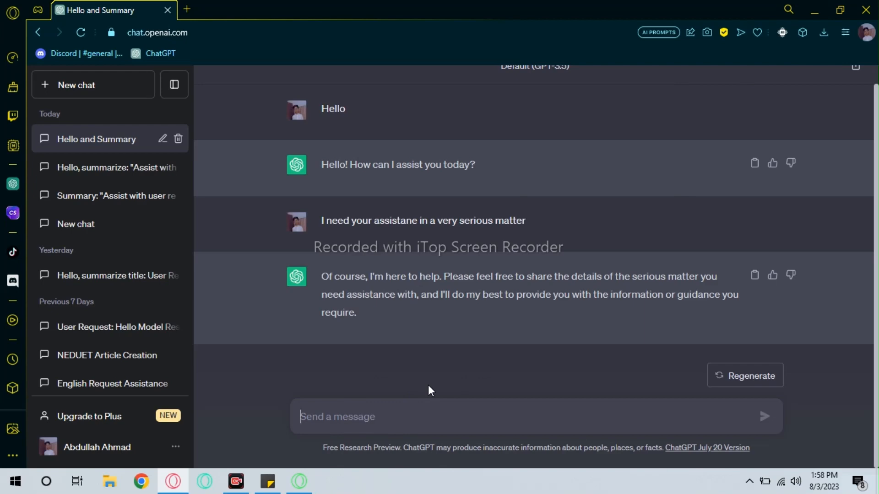
- Ask ChatGPT for unique, SEO-based YouTube channel names for 2023 in category The Learners Pro
type("Can ")
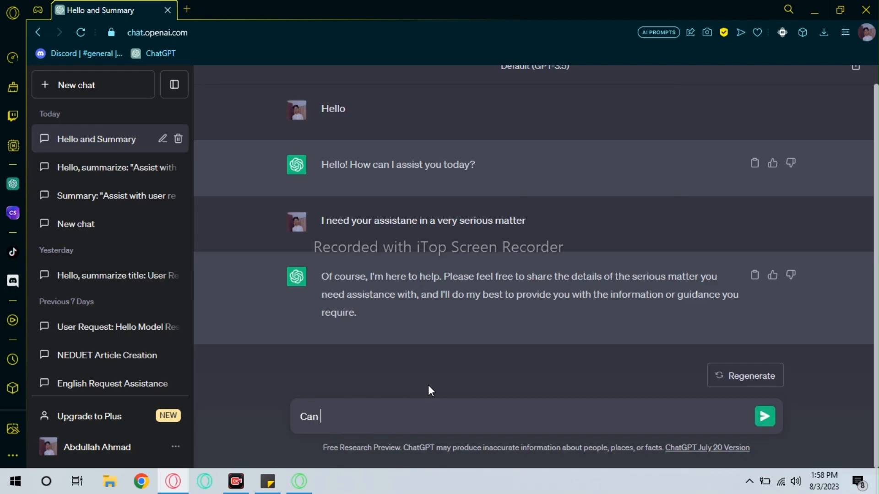
type("you please give a ")
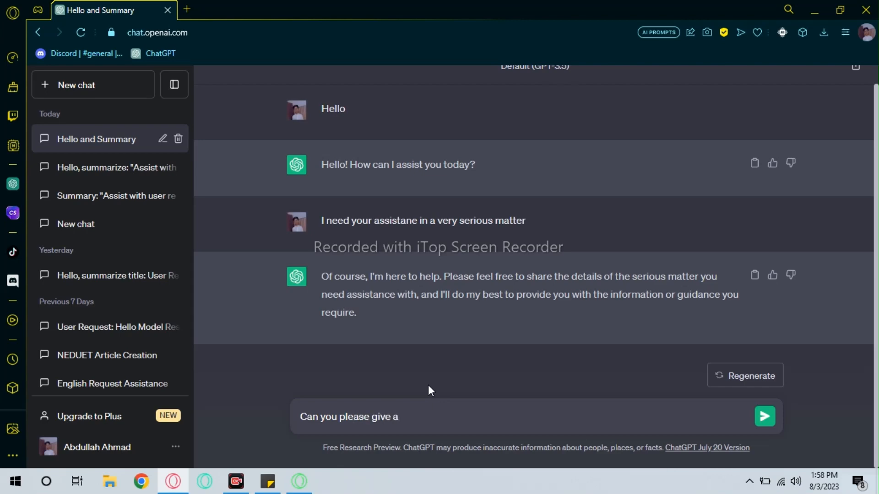
type("Youtube chann")
key("BackSpace")
key("BackSpace")
key("BackSpace")
key("BackSpace")
key("BackSpace")
key("BackSpace")
key("BackSpace")
key("BackSpace")
key("BackSpace")
key("BackSpace")
key("BackSpace")
key("BackSpace")
key("BackSpace")
key("BackSpace")
key("BackSpace")
key("BackSpace")
key("BackSpace")
key("BackSpace")
key("BackSpace")
key("BackSpace")
key("BackSpace")
type("give me a list of Unique ans")
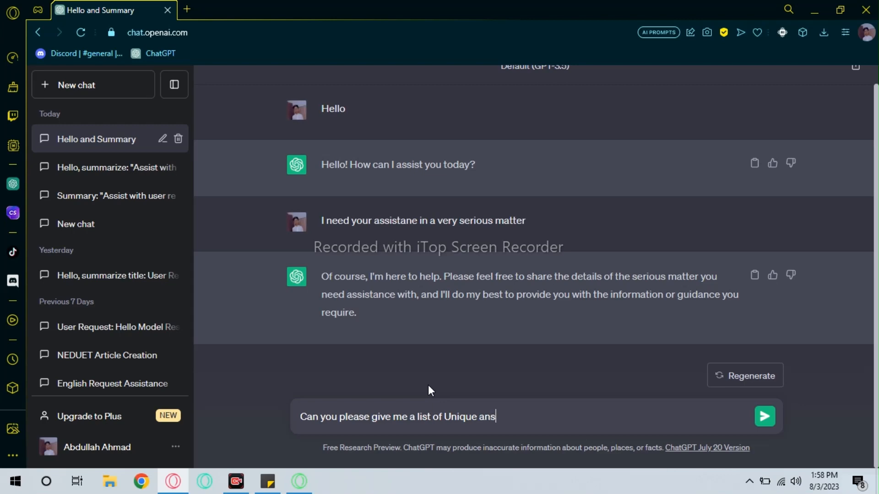
key("BackSpace")
type("d SEO based Youtube")
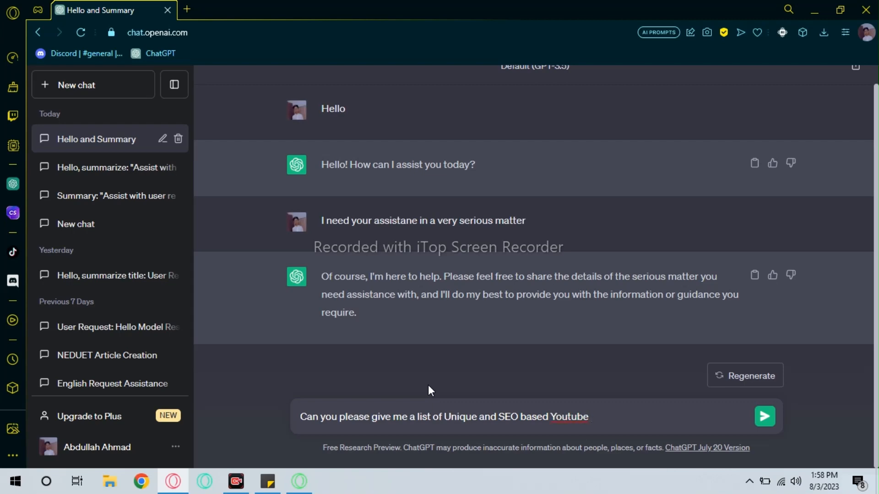
type(" Channel names for 202")
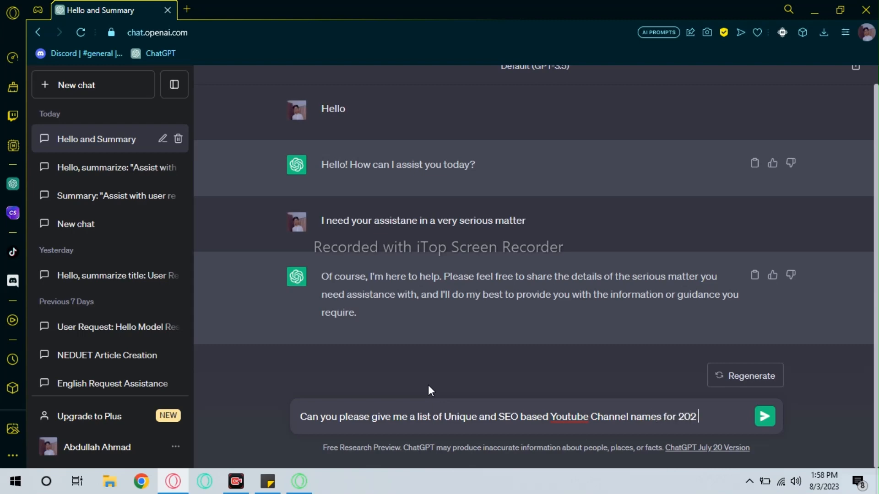
type("3 in Category The L")
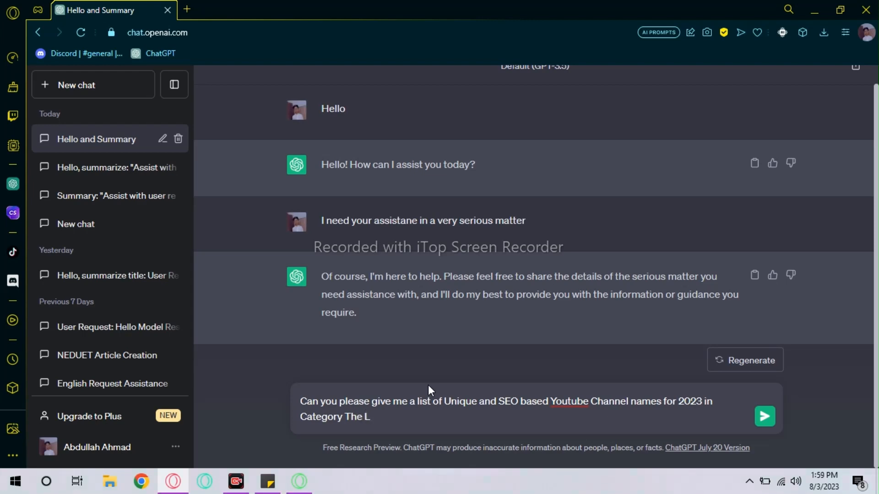
type("earners Pro")
key("Return")
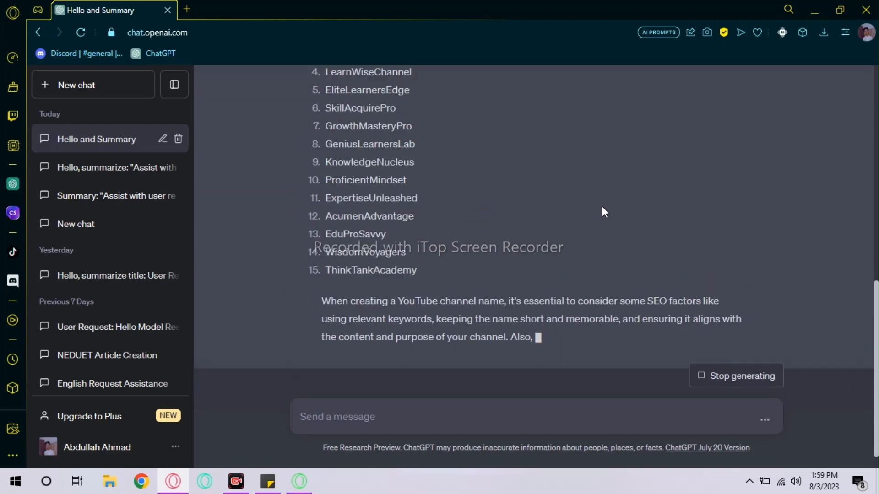
scroll(602, 208, "up", 8)
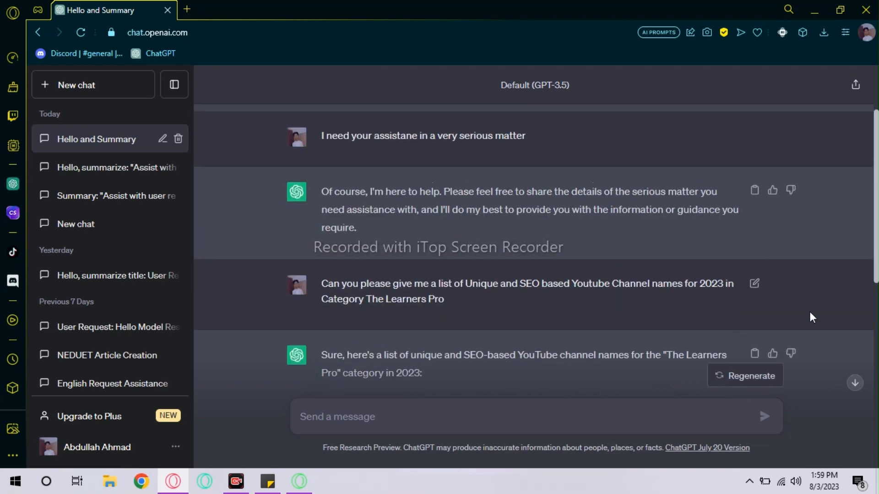
- Edit the channel-name prompt to use category 'Learning' and resubmit it
left_click(755, 283)
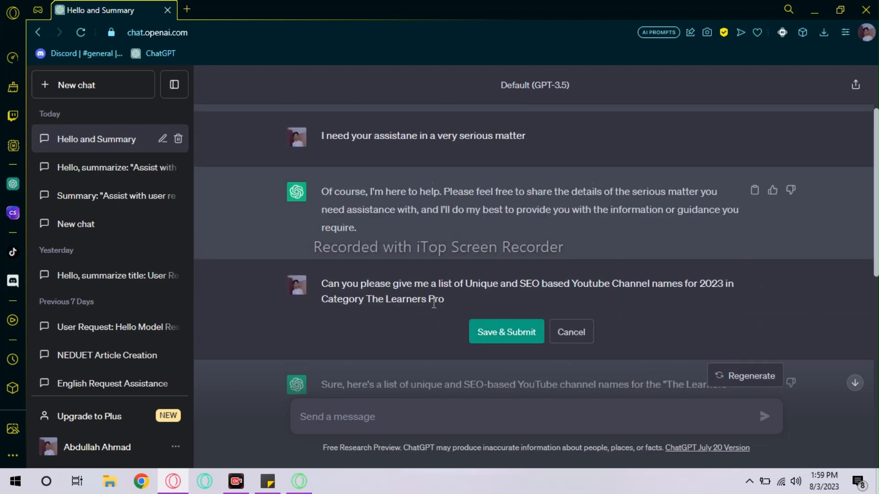
left_click_drag(445, 299, 367, 299)
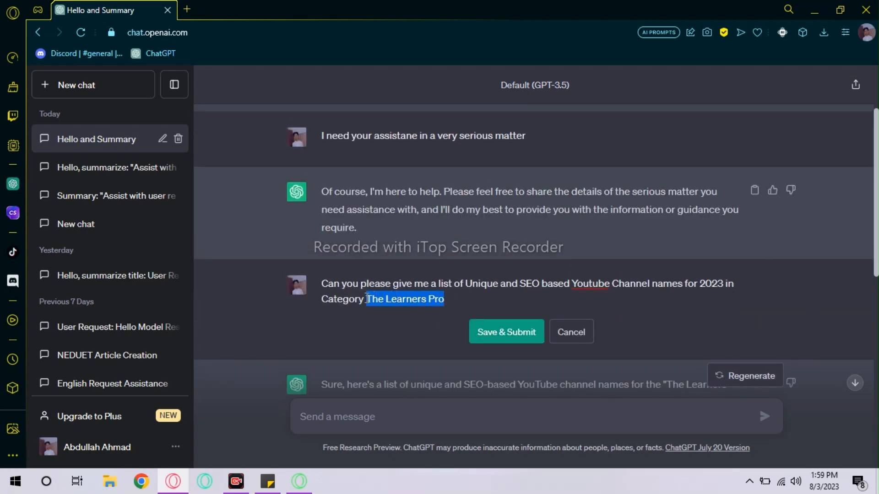
type("Learning")
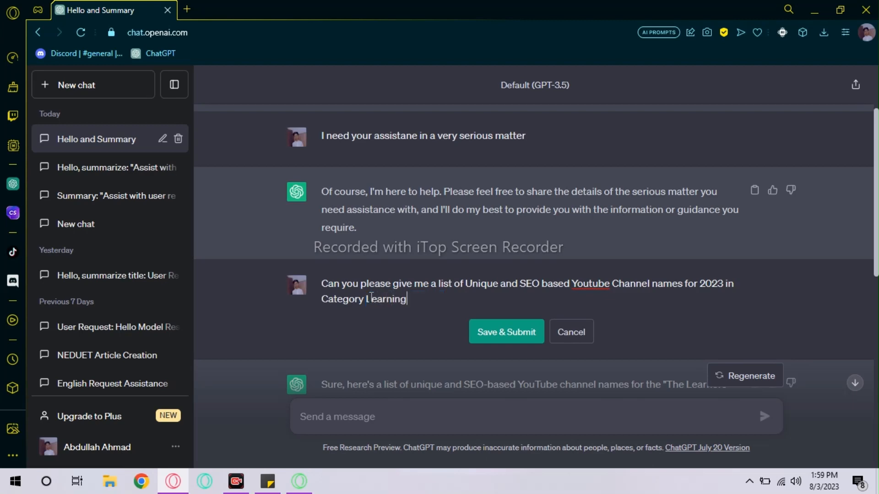
key("Return")
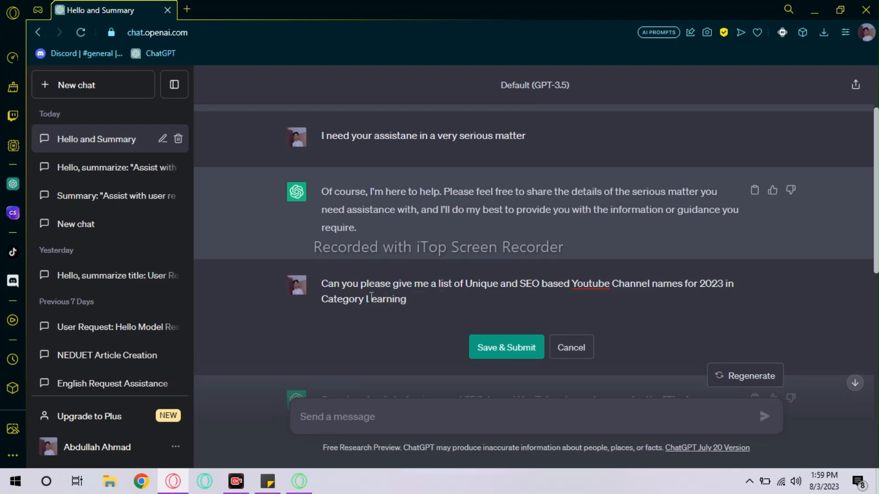
left_click(507, 351)
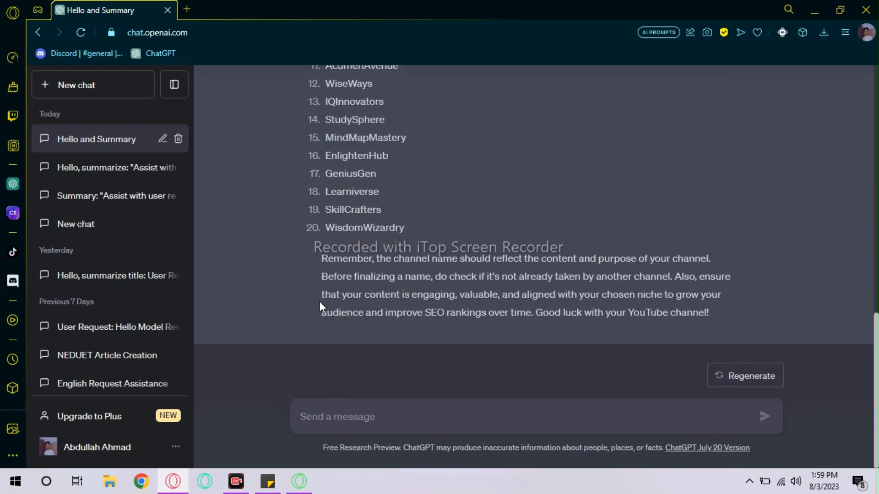
- Send 'What about Learners pro', then 'Give some more keeping in view Learners pro'
type("What")
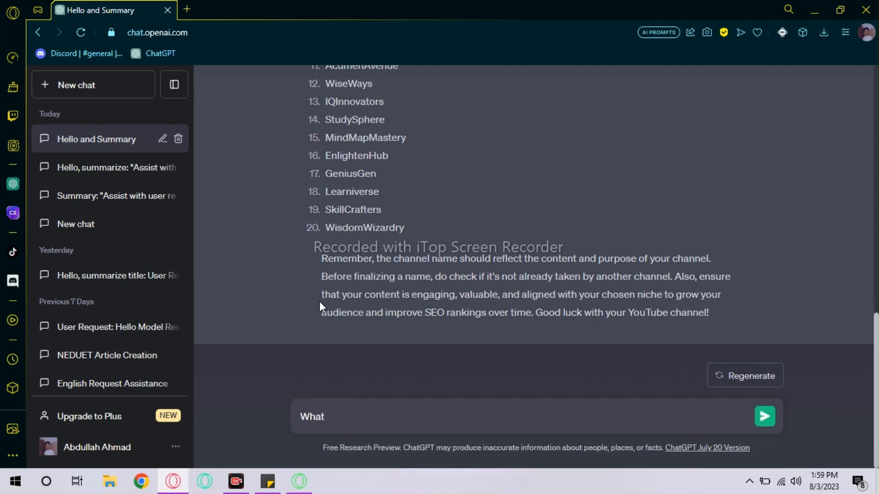
type(" about Learners pro")
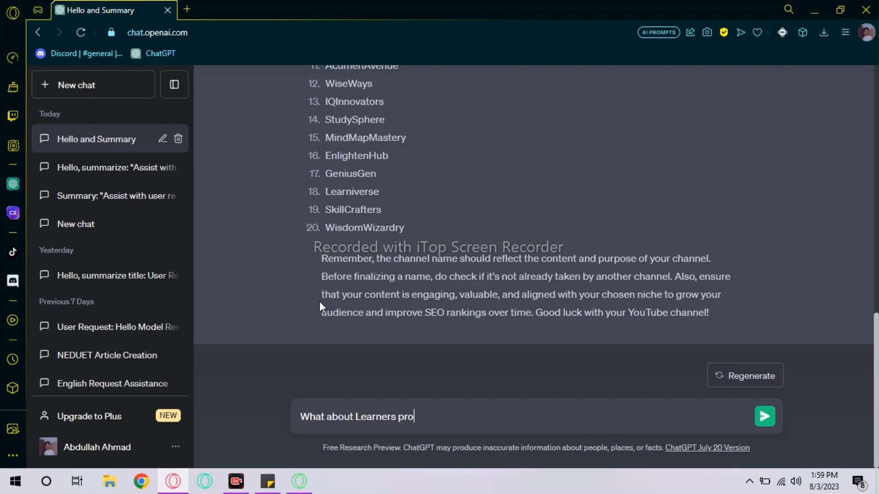
key("Return")
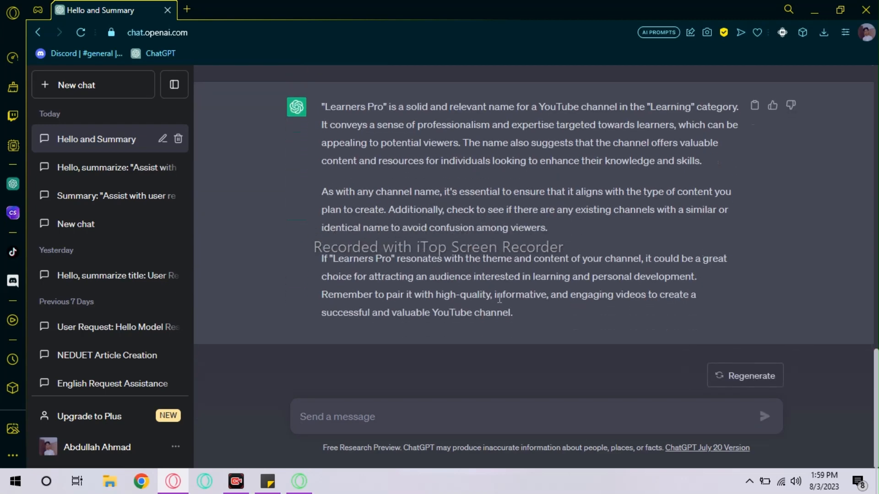
left_click(444, 401)
left_click(397, 416)
type("G")
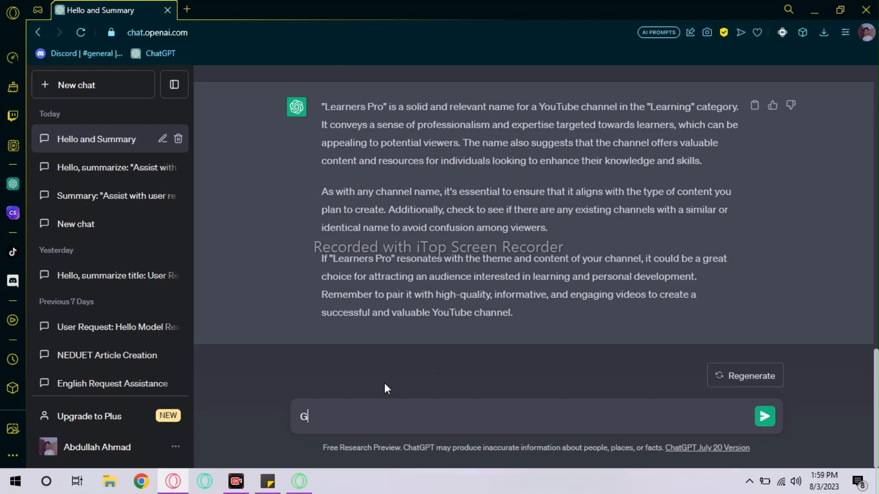
type("ive some more")
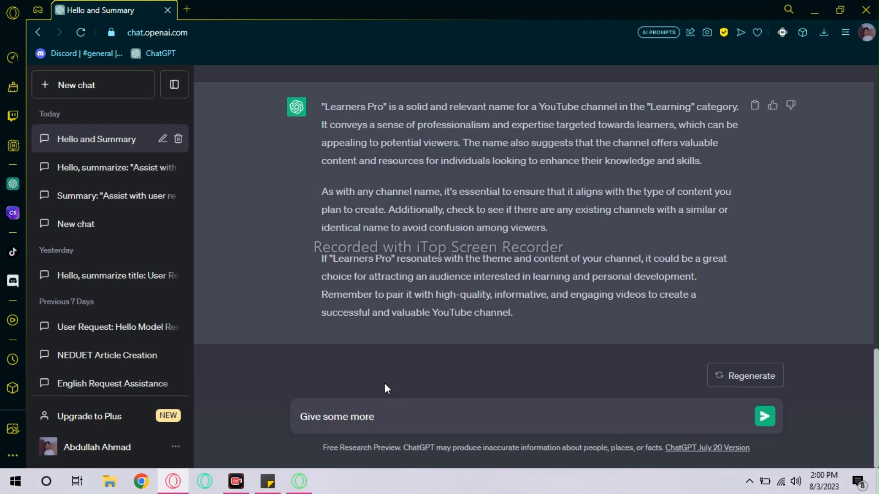
type(" keeping in view the L")
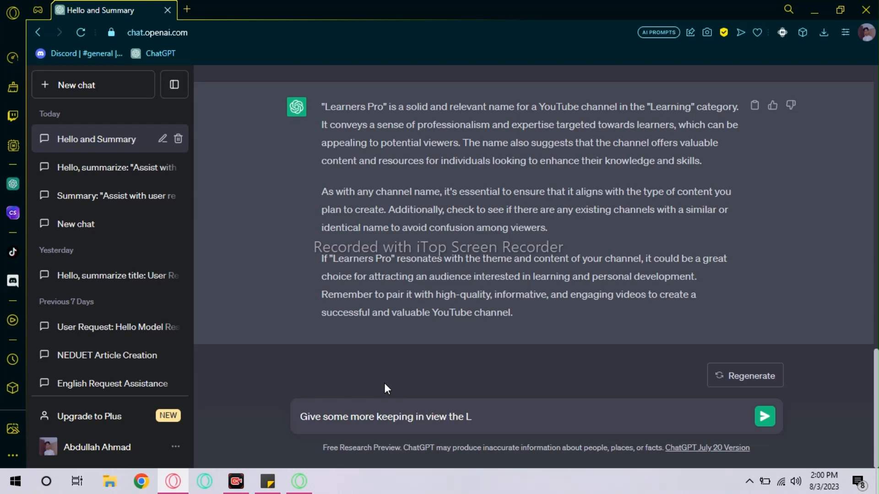
key("BackSpace")
key("BackSpace")
key("BackSpace")
key("BackSpace")
key("BackSpace")
key("BackSpace")
type("Learners pro")
key("Return")
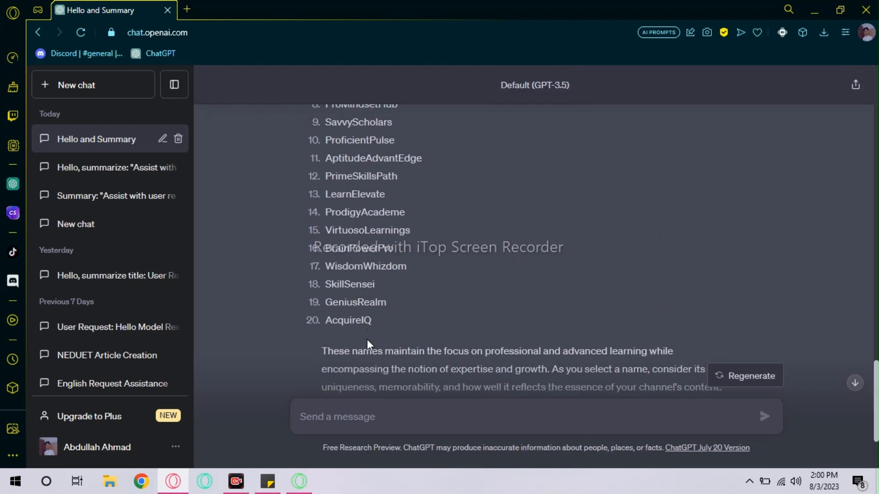
- Regenerate ChatGPT's answer for a second list of Learners pro channel names
scroll(367, 344, "up", 3)
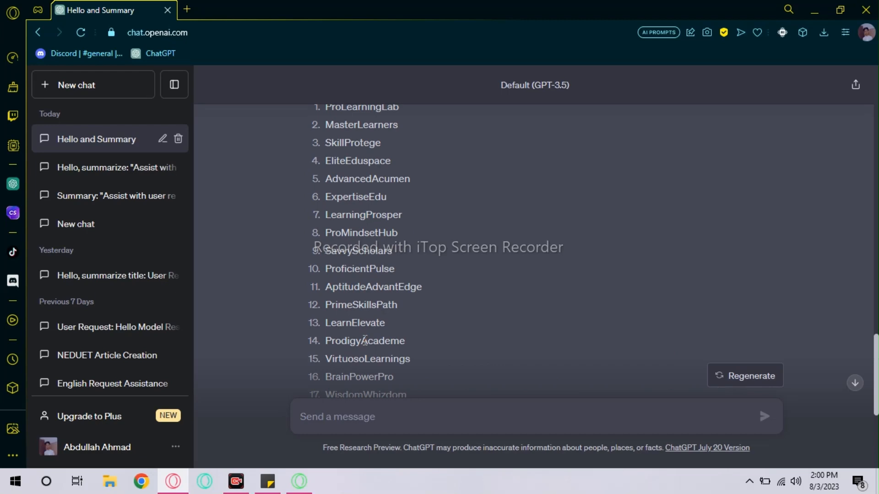
scroll(364, 332, "up", 3)
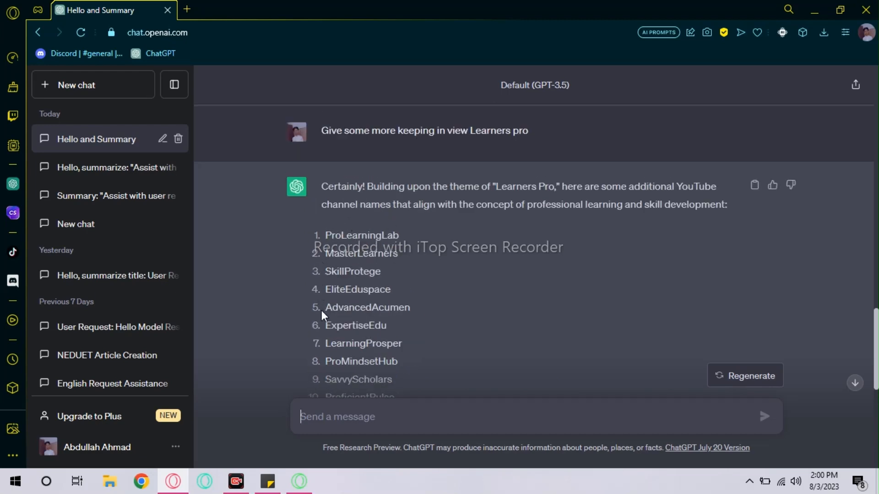
scroll(380, 300, "down", 3)
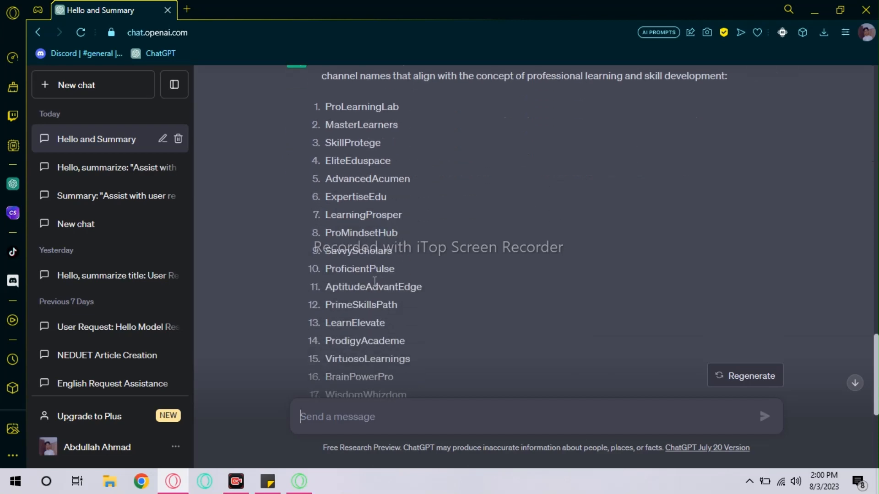
scroll(392, 276, "down", 6)
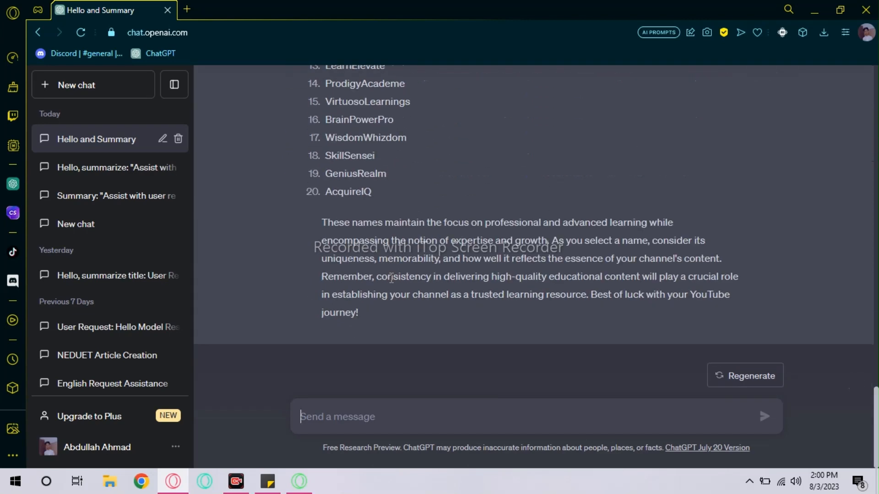
left_click(746, 376)
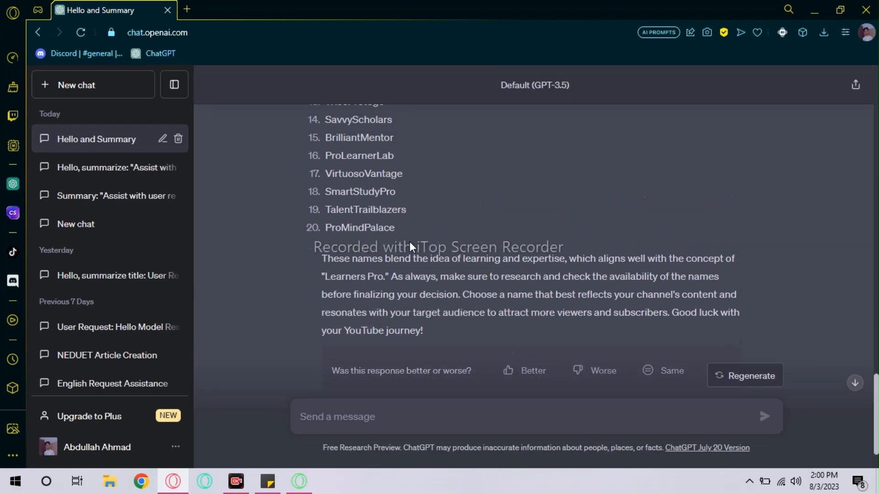
scroll(410, 245, "up", 4)
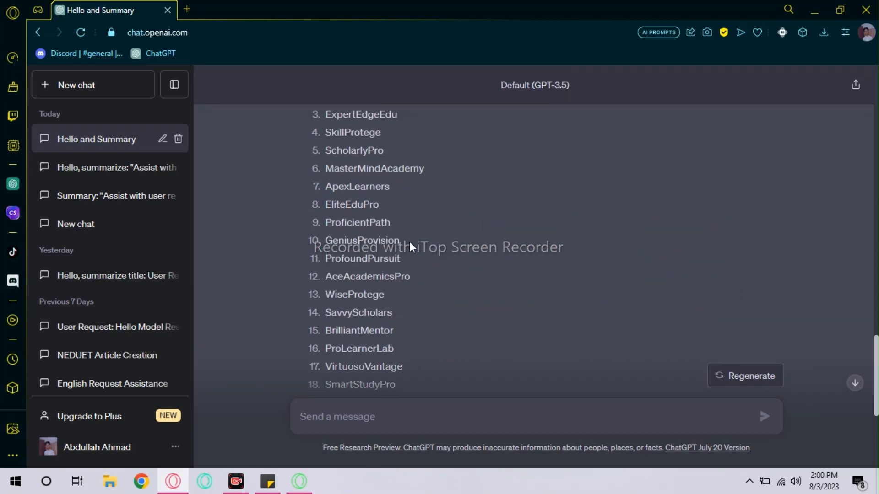
scroll(412, 236, "up", 9)
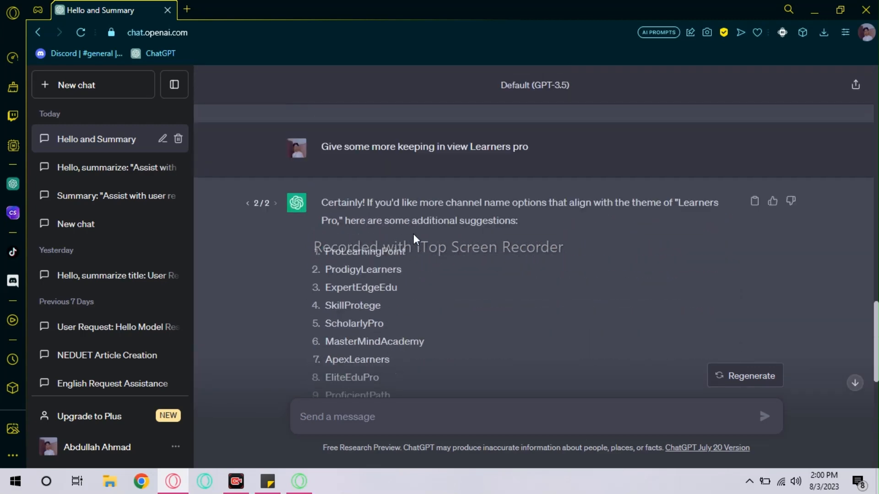
scroll(419, 249, "down", 12)
scroll(422, 257, "down", 2)
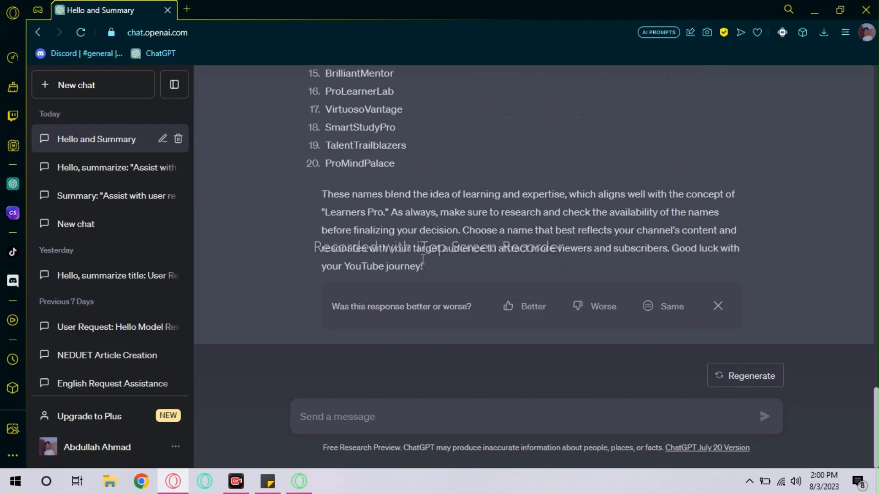
type("OK ")
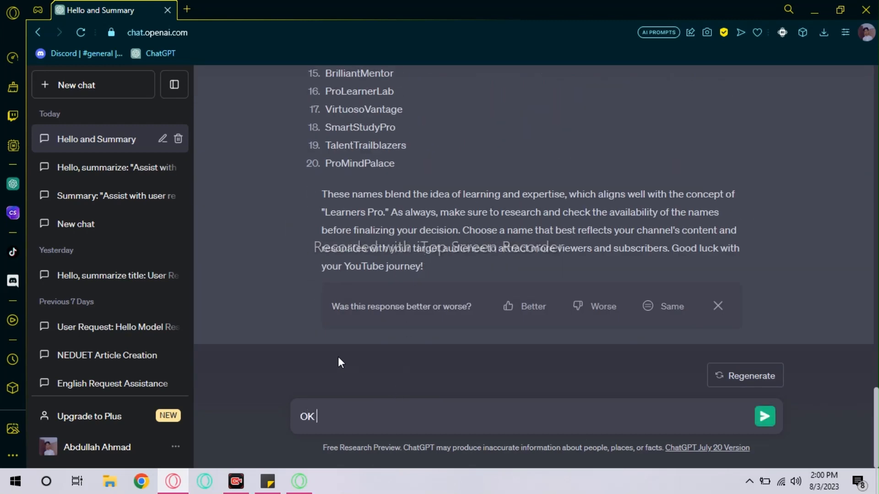
type("n")
key("BackSpace")
key("BackSpace")
key("BackSpace")
key("BackSpace")
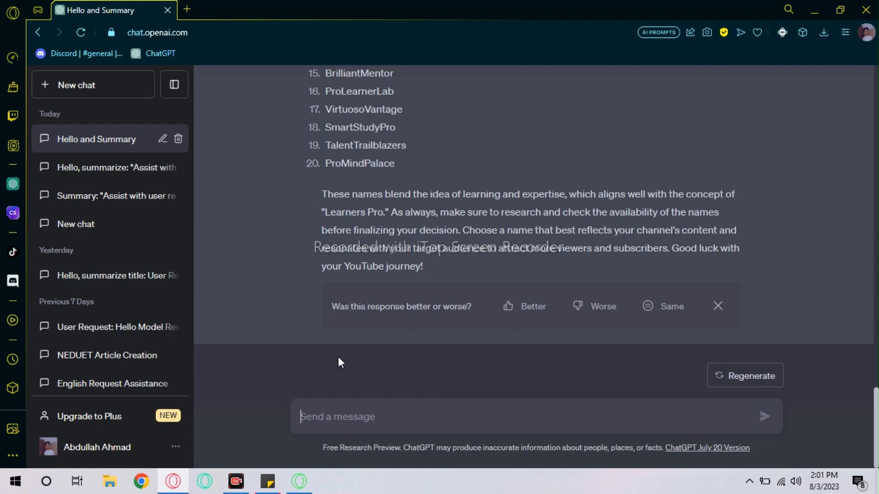
left_click(820, 2)
- Add a sticky note saying the unique channel name came from ChatGPT via the typed questions
left_click(814, 9)
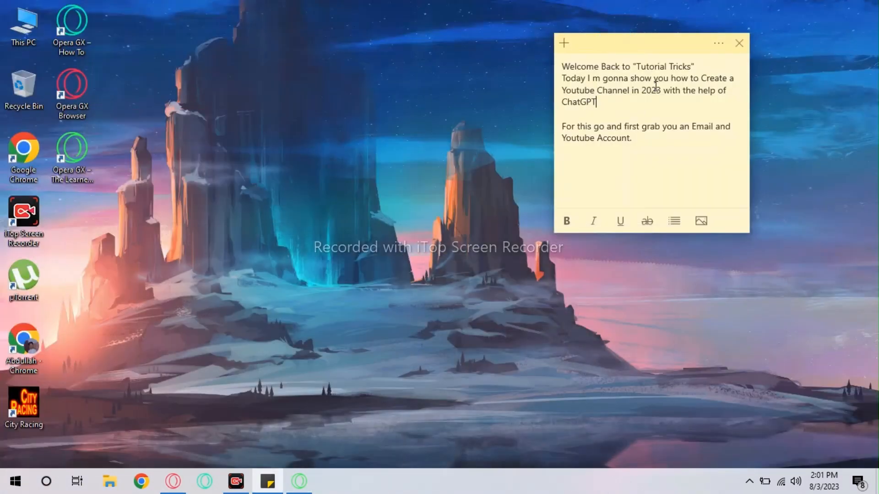
left_click(564, 43)
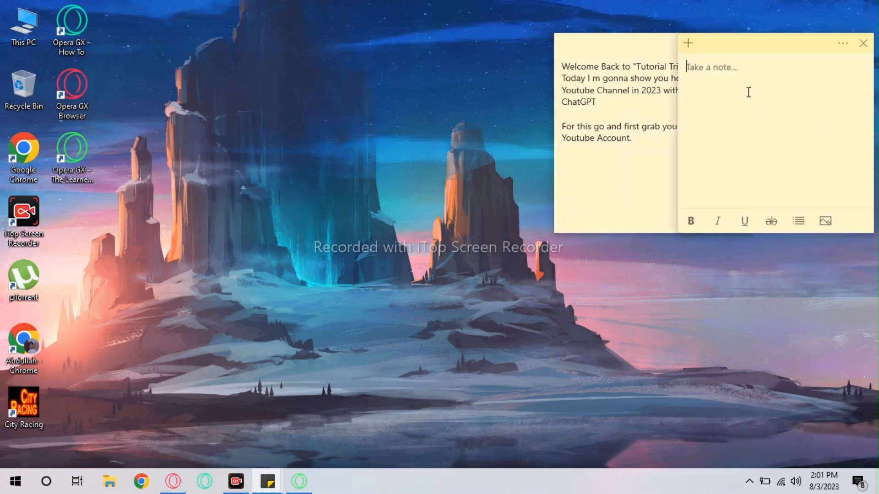
type("I have already taken")
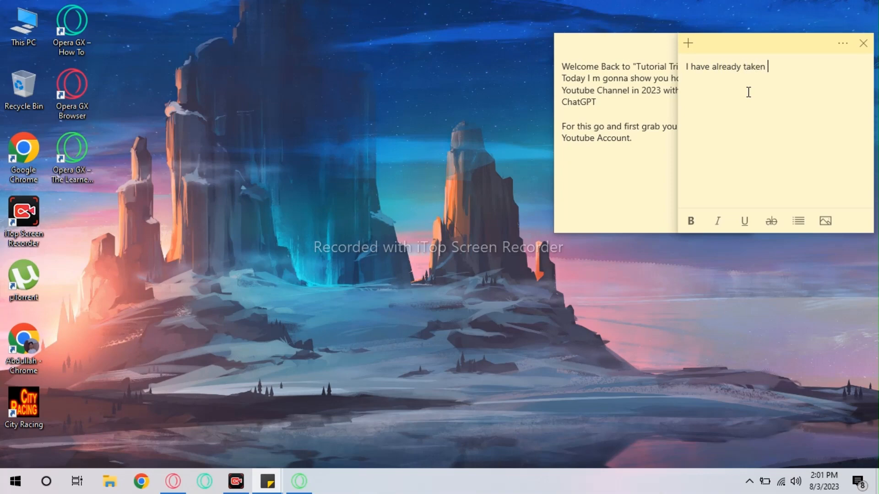
type(" a unique channel name")
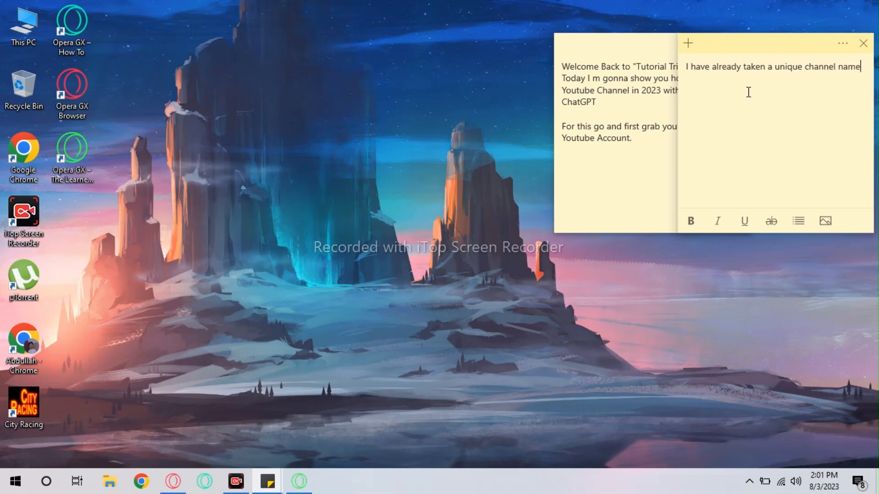
type(" from char GPT but you ca")
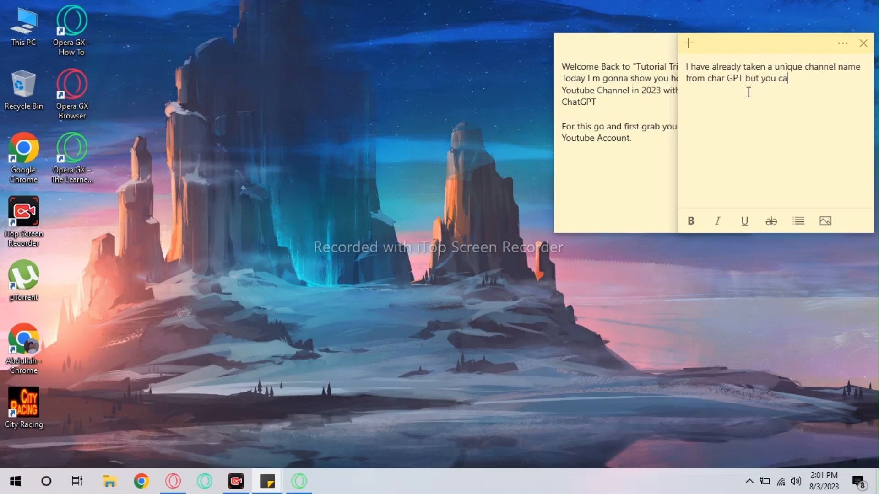
type("n find it b")
type("y the")
key("BackSpace")
key("BackSpace")
key("BackSpace")
key("BackSpace")
type("by typing the q")
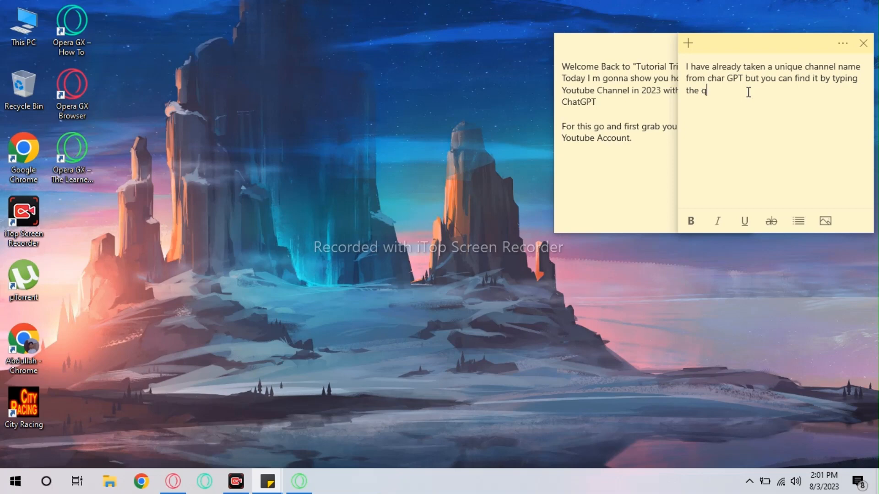
type("estions I had typed.")
left_click(802, 319)
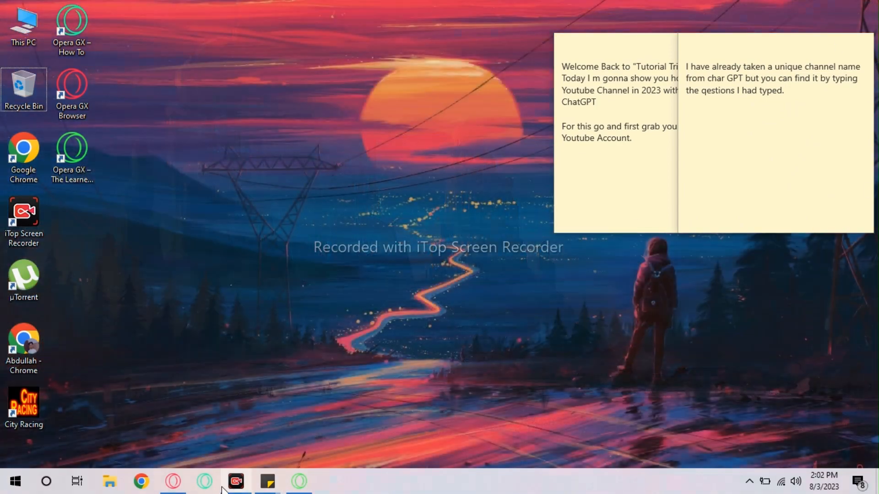
left_click(178, 486)
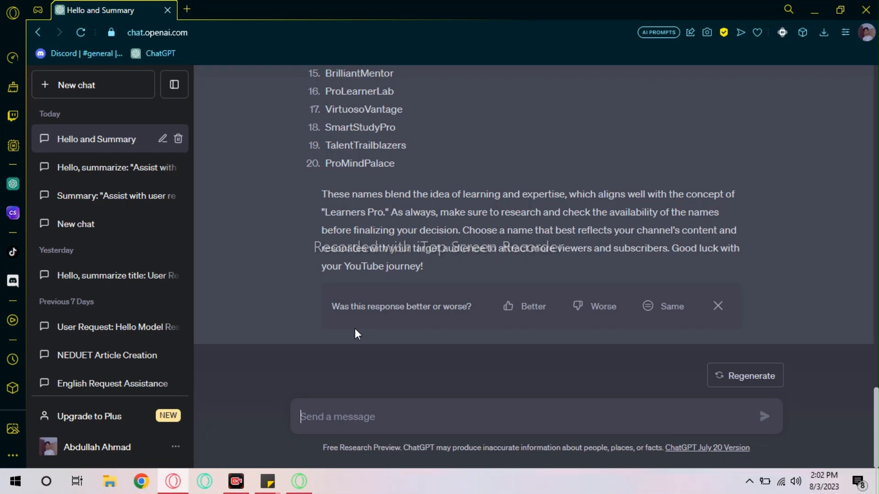
- Ask ChatGPT to write an SEO-based channel description for The Learners Pro
type("Ok now ")
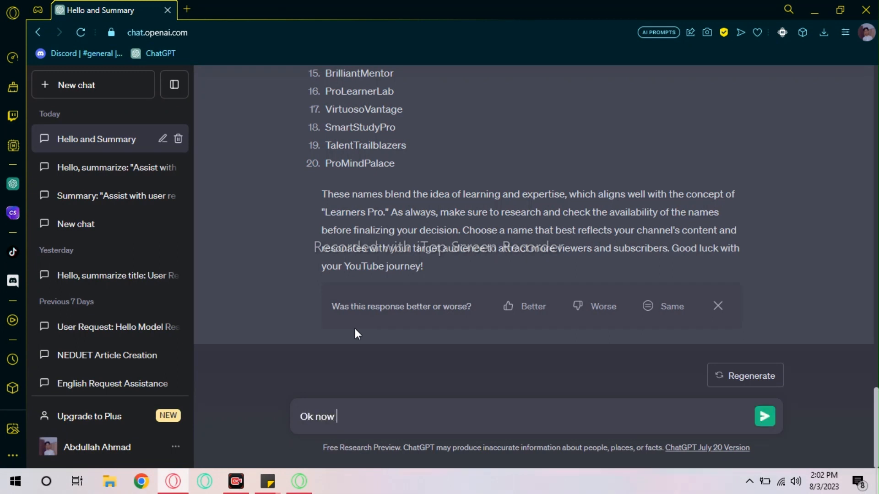
type("write a SEo")
key("BackSpace")
type("O based ")
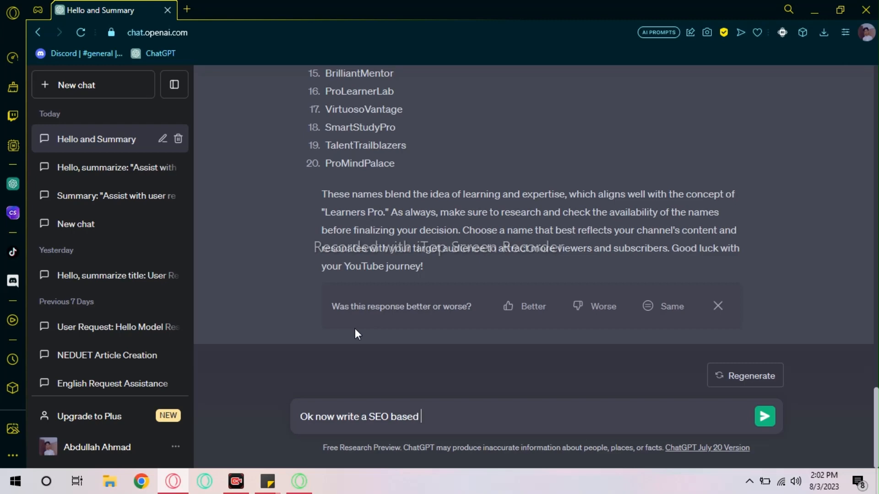
type("channel descripti")
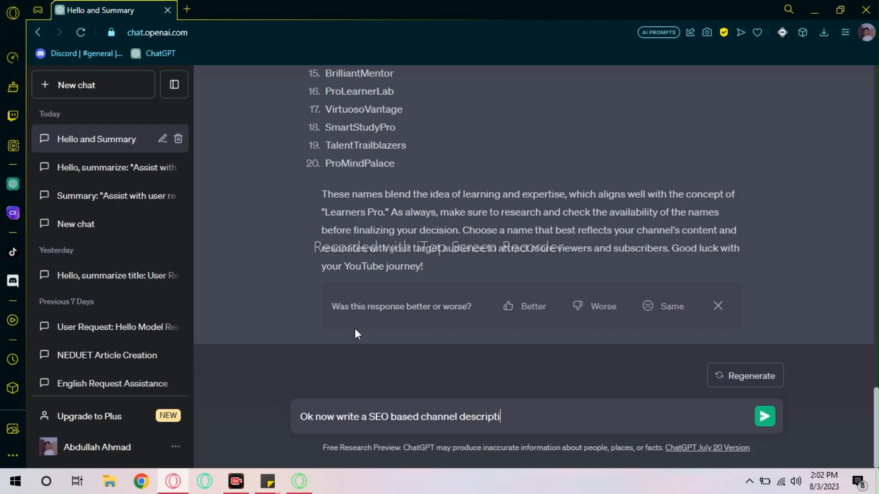
type("on for The Learners ")
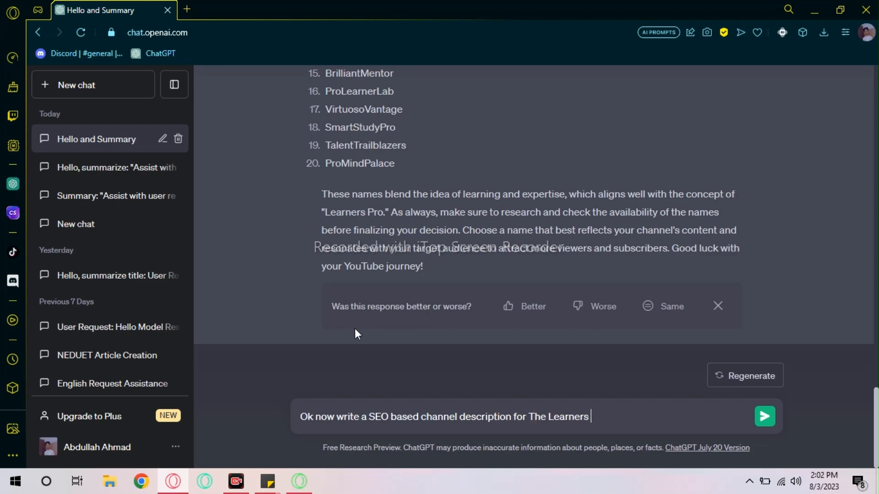
type("PRo")
key("BackSpace")
key("BackSpace")
type("ro")
key("Return")
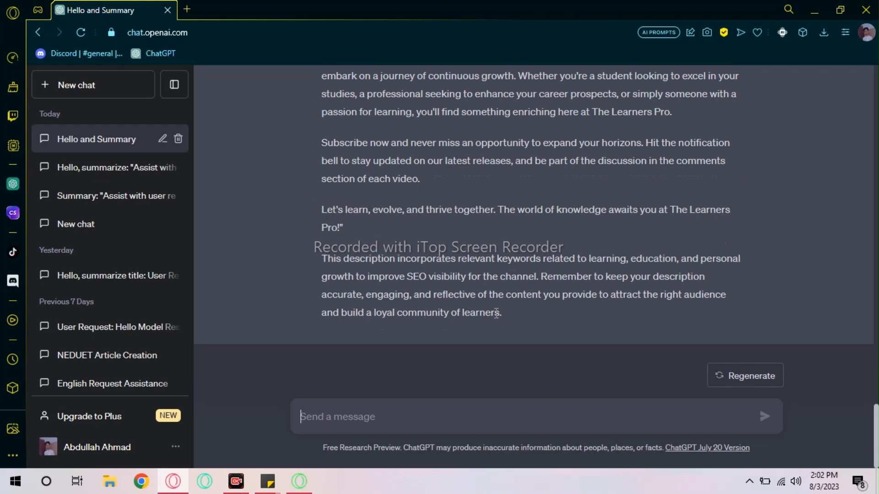
left_click(299, 486)
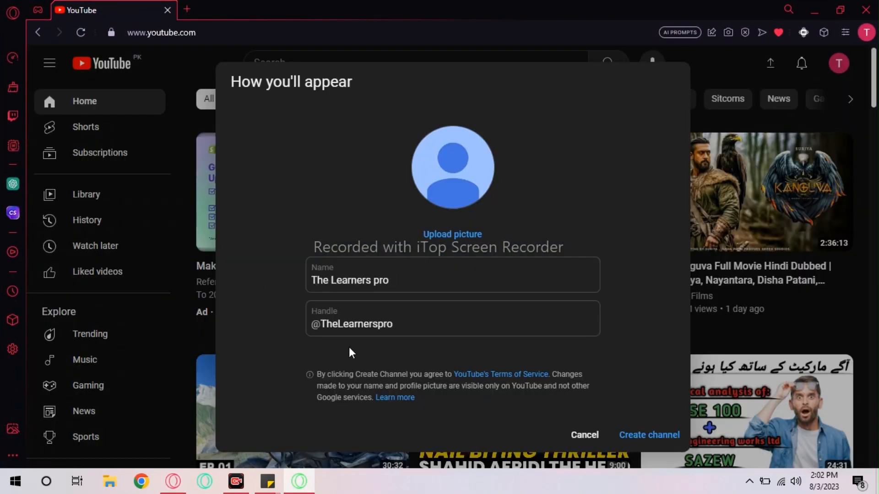
- Change the channel handle to 'thelearnerspro' and create the channel
double_click(365, 323)
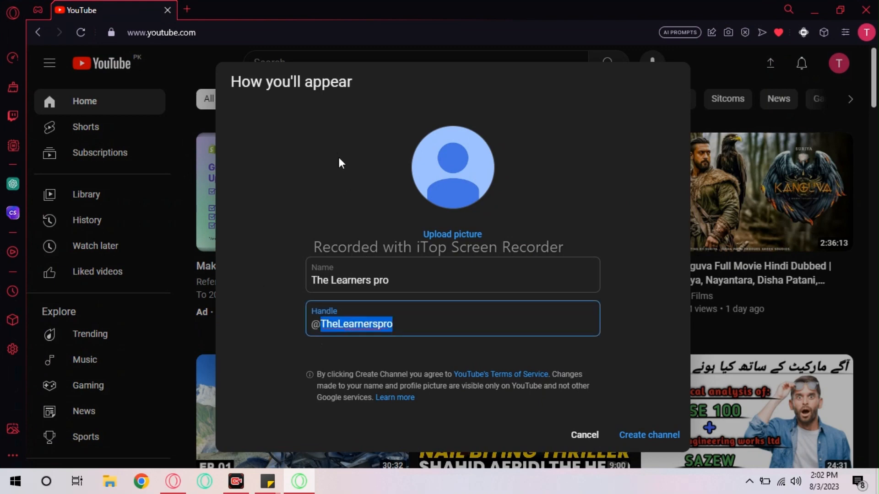
type("thelearnerspro")
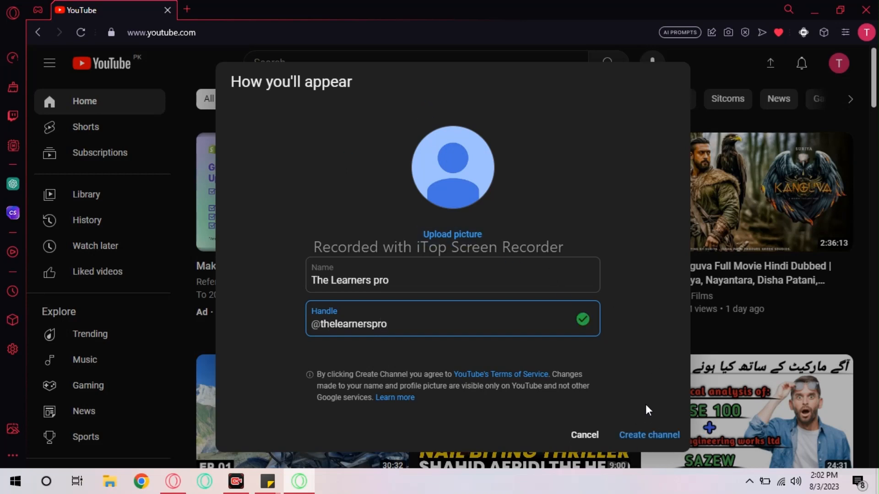
left_click(648, 435)
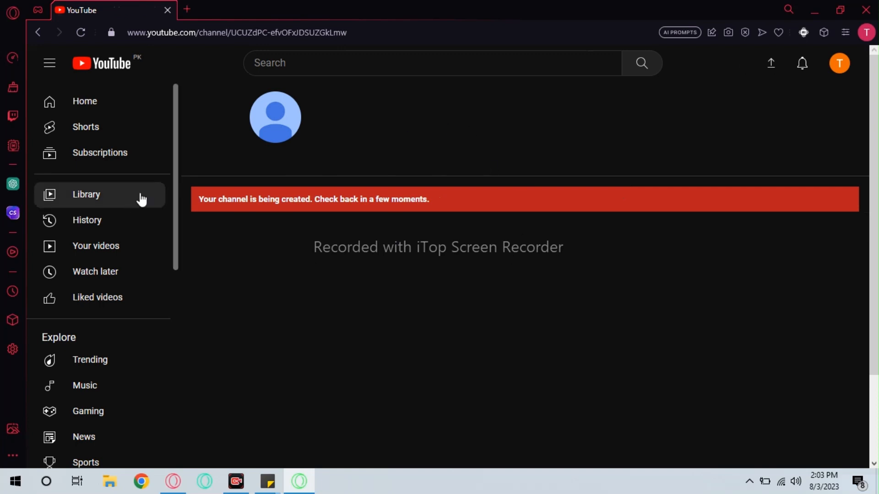
- Open YouTube in a new tab and go to the new channel via the account menu
left_click(187, 9)
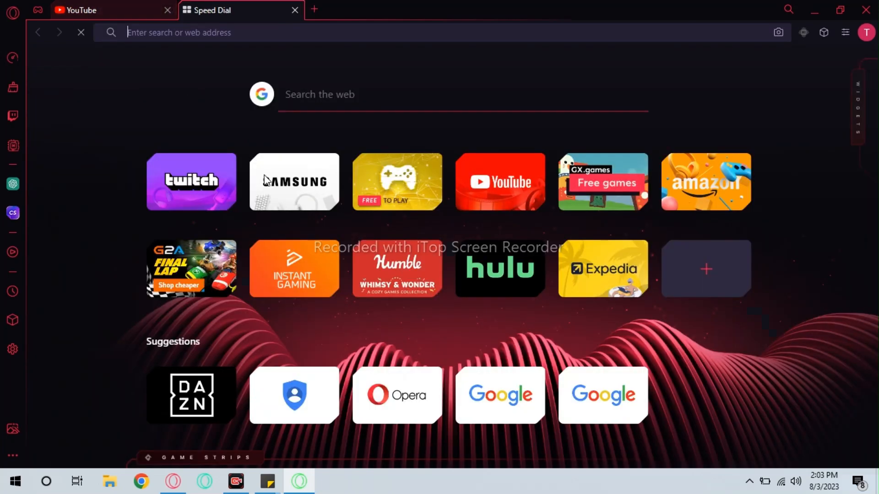
left_click(499, 181)
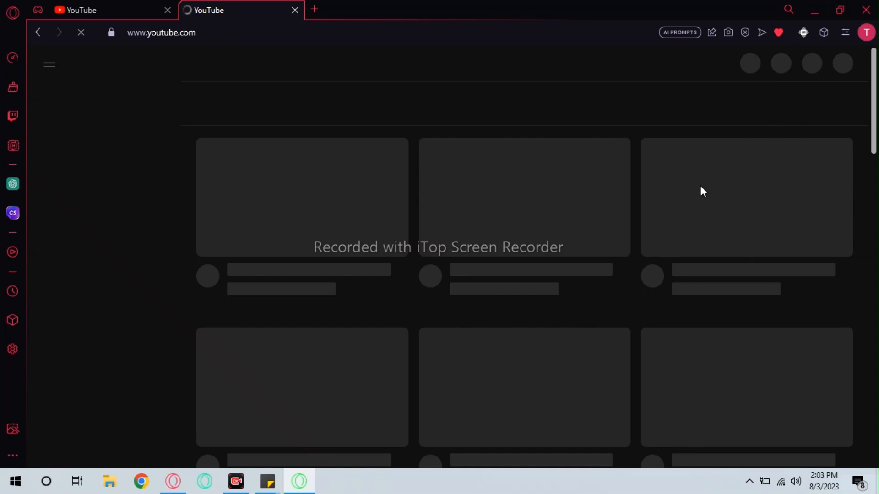
left_click(119, 6)
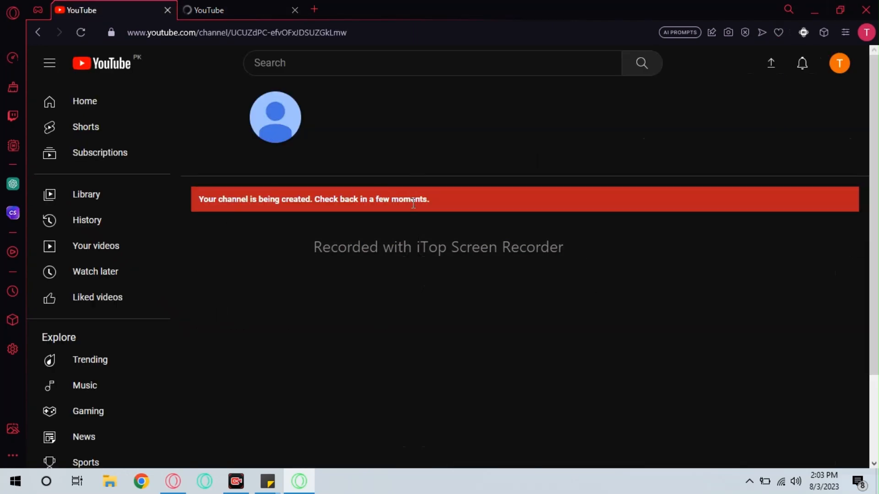
left_click(259, 7)
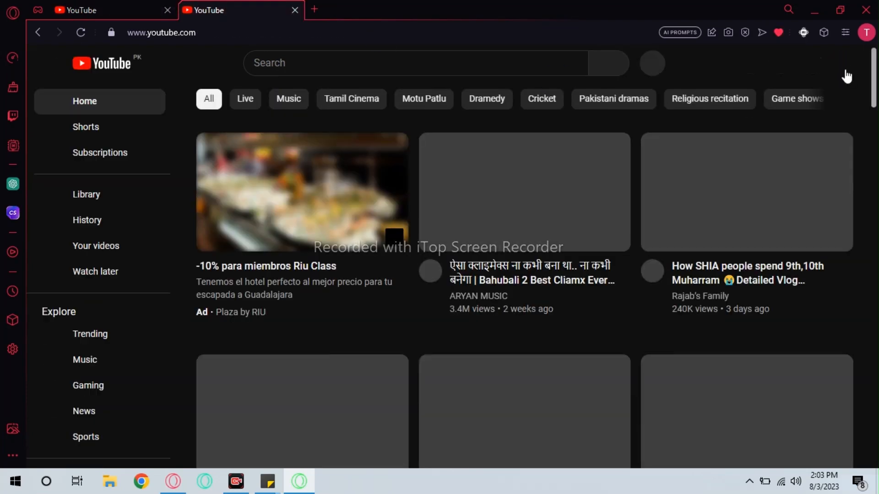
left_click(801, 63)
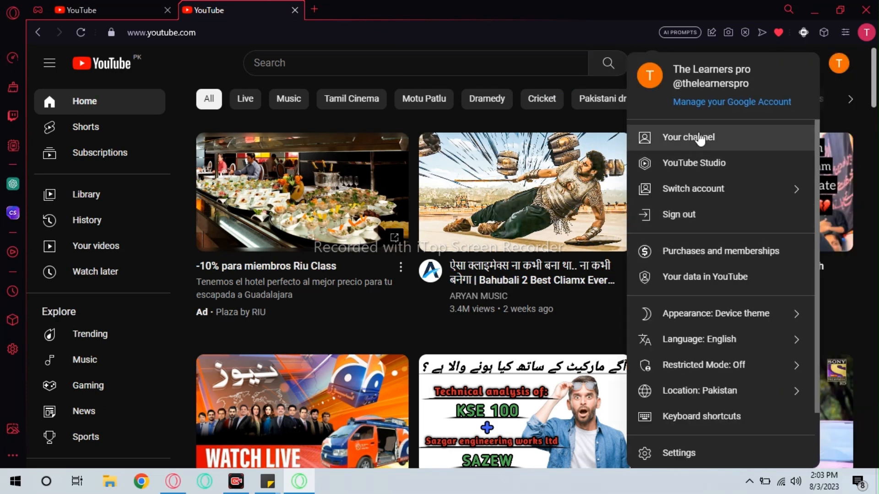
left_click(699, 137)
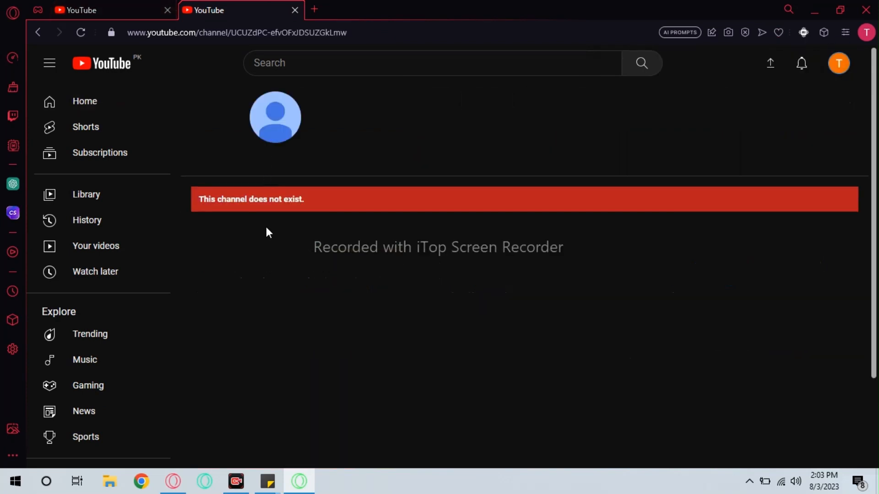
- Close the extra tab, reload, and reopen Your channel from the account menu
left_click(87, 9)
left_click(295, 9)
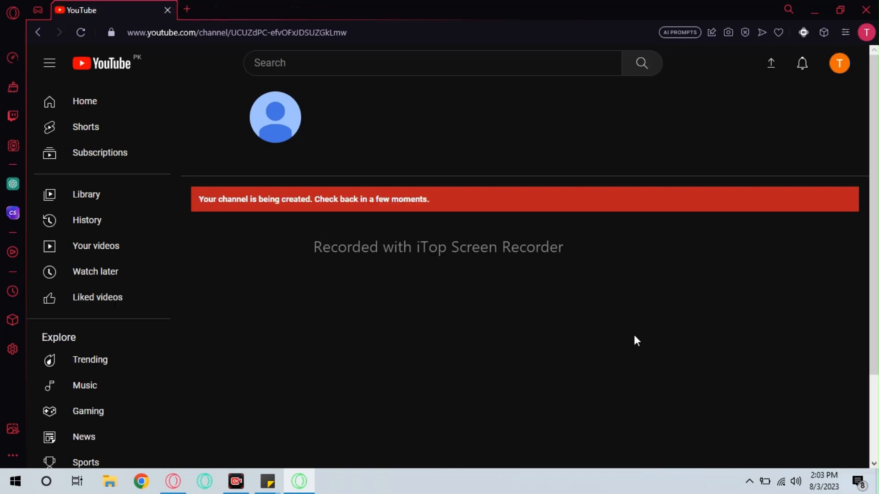
left_click(81, 32)
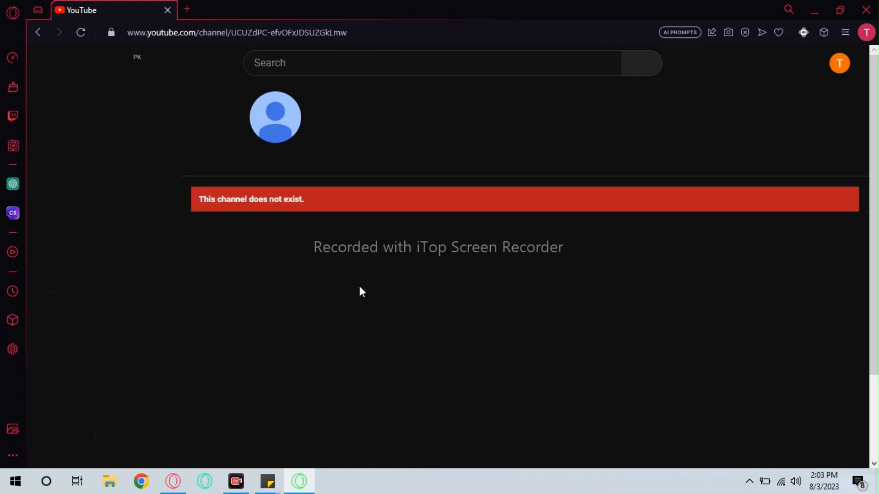
left_click(840, 63)
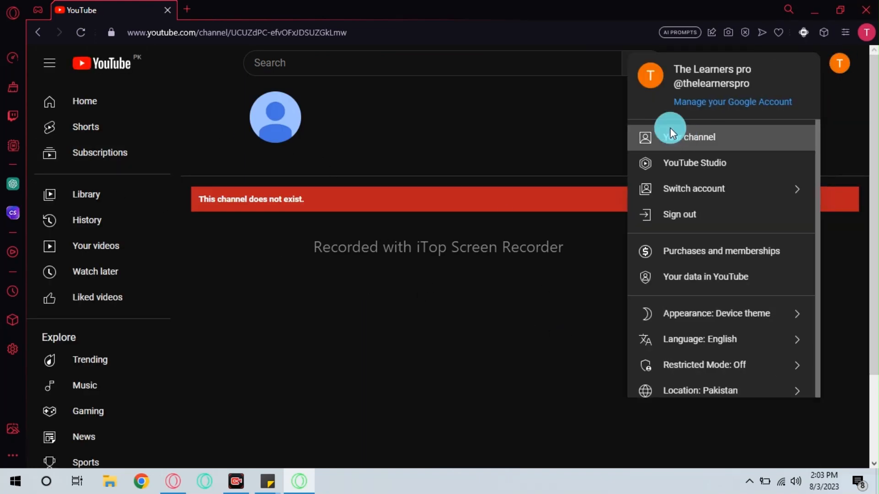
left_click(670, 130)
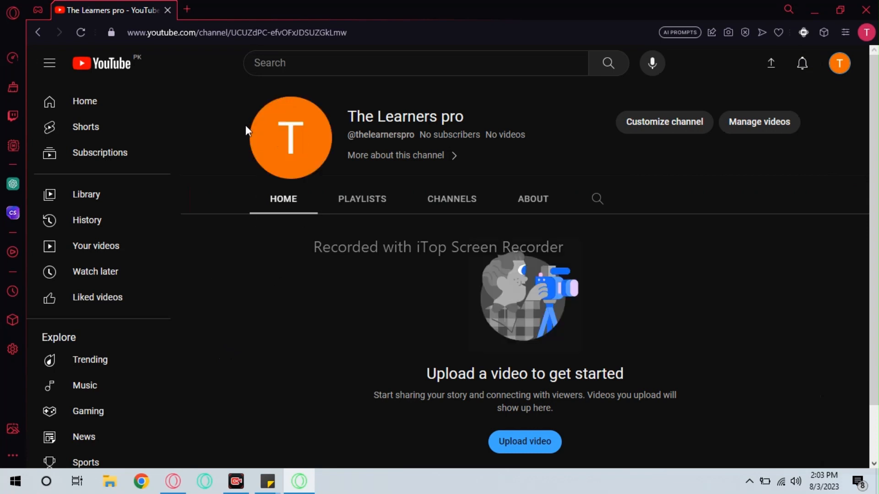
- Browse the channel's Playlists, Channels, About and Home sections, then choose Customize channel
scroll(587, 236, "down", 2)
scroll(570, 249, "up", 2)
left_click(361, 198)
left_click(450, 201)
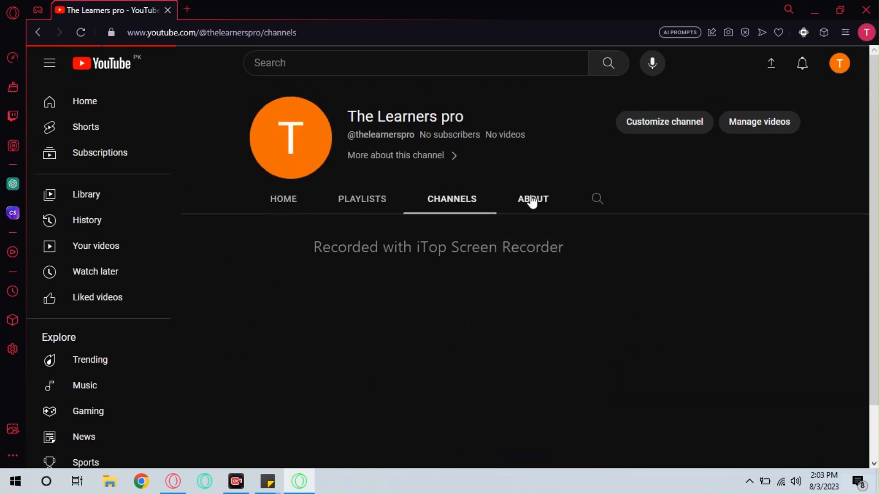
left_click(545, 201)
left_click(276, 204)
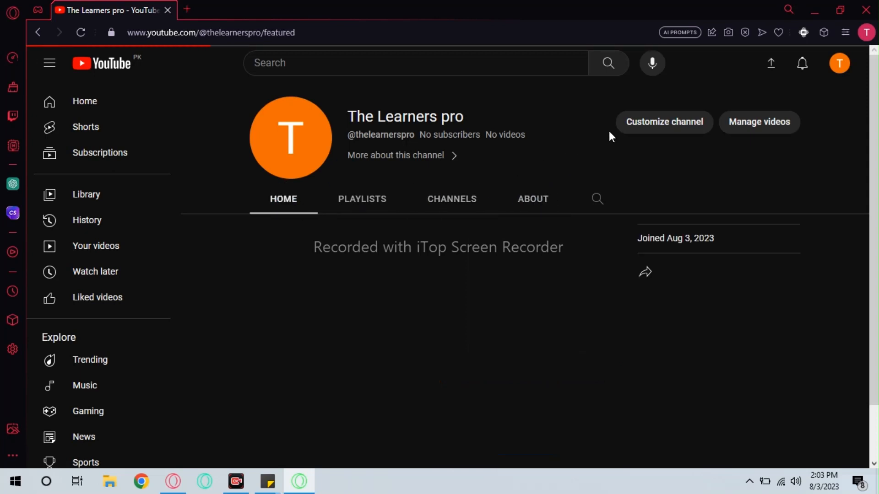
left_click(664, 130)
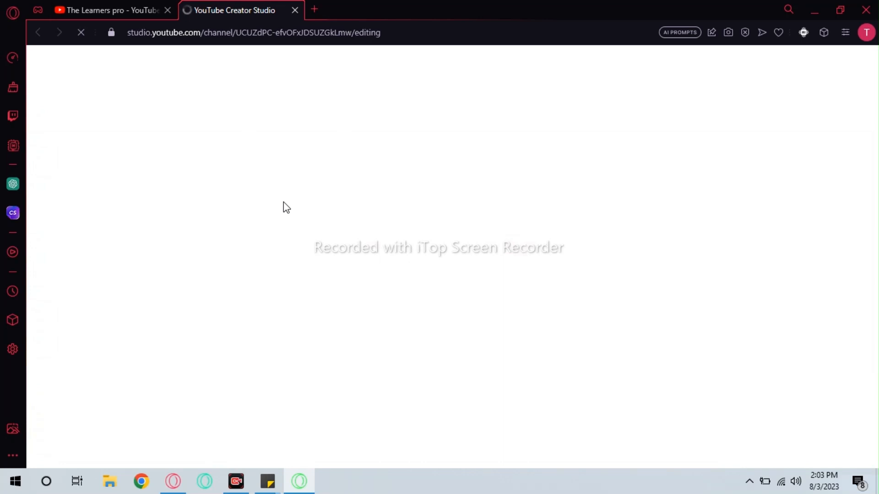
- Dismiss the YouTube Studio welcome message, dark theme tip and playlists-moved notice
left_click(135, 8)
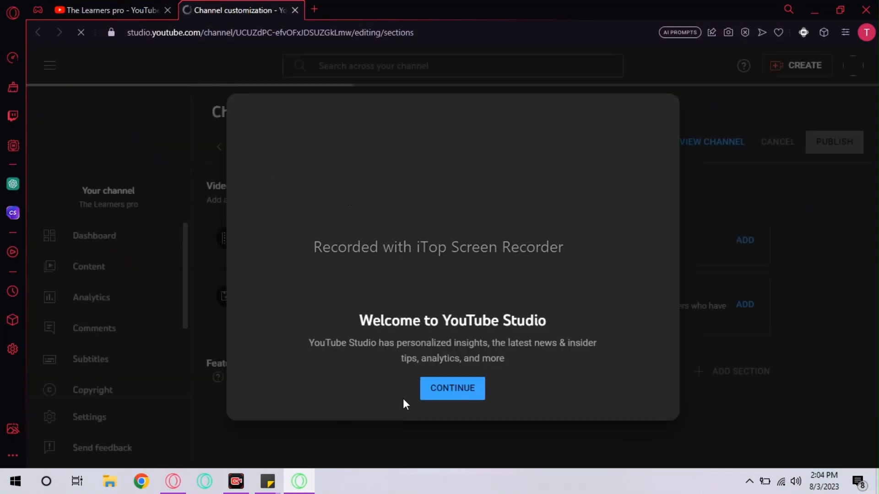
left_click(453, 389)
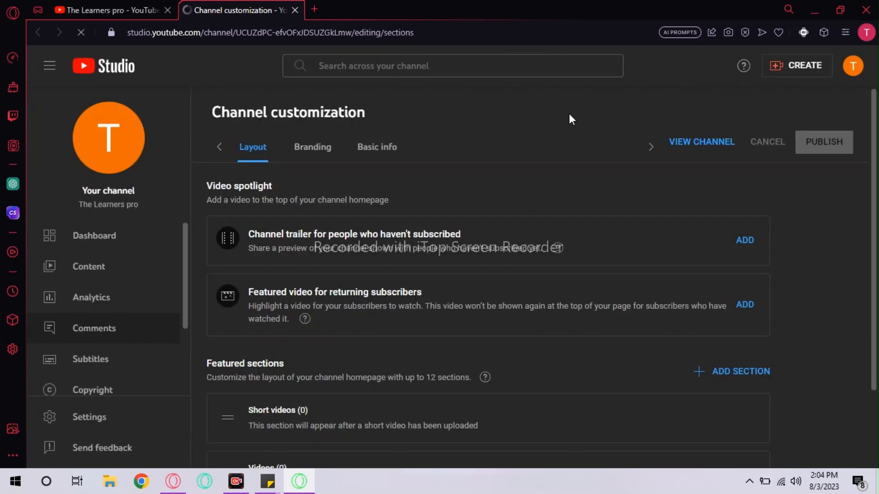
left_click(842, 184)
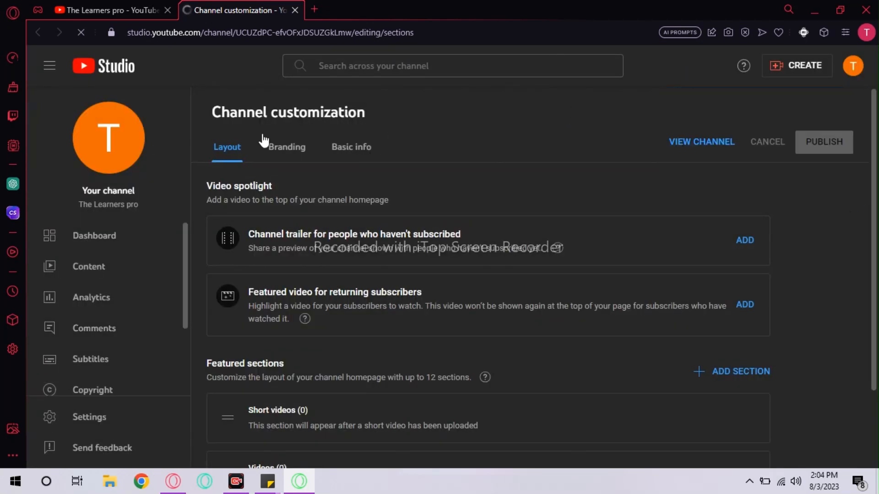
left_click(357, 279)
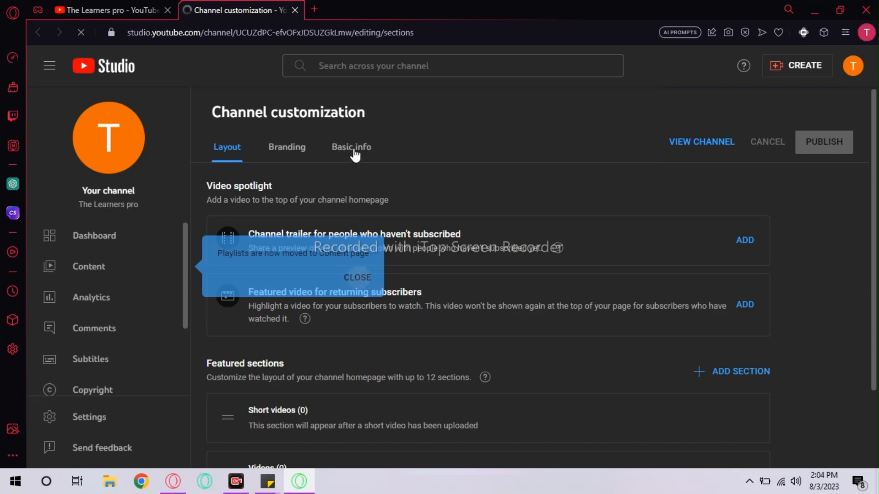
- Open Basic info and place the cursor in the empty channel Description field
left_click(351, 146)
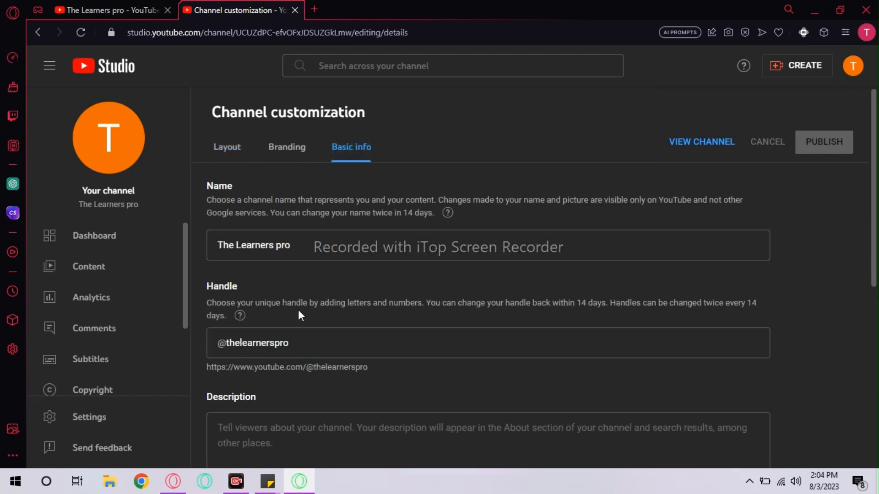
scroll(298, 309, "down", 3)
left_click(298, 306)
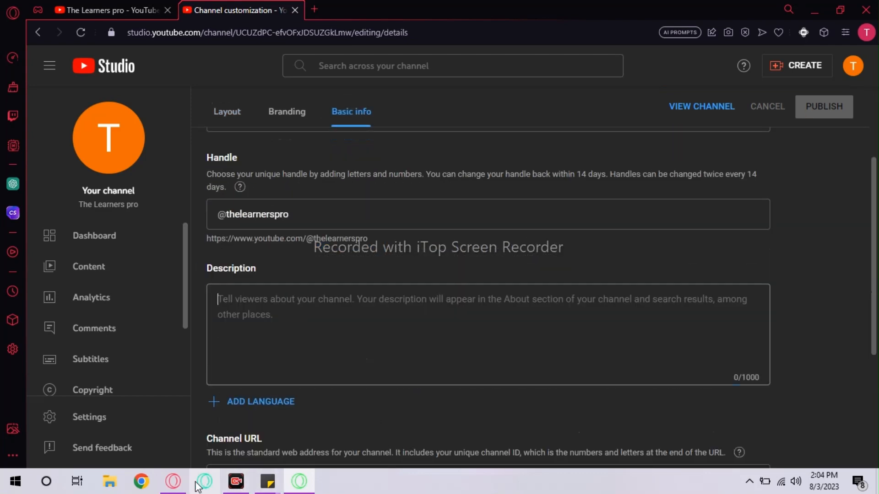
left_click(173, 482)
- Select and copy ChatGPT's full channel description reply, from 'Welcome…' to 'Pro!'
scroll(365, 138, "up", 6)
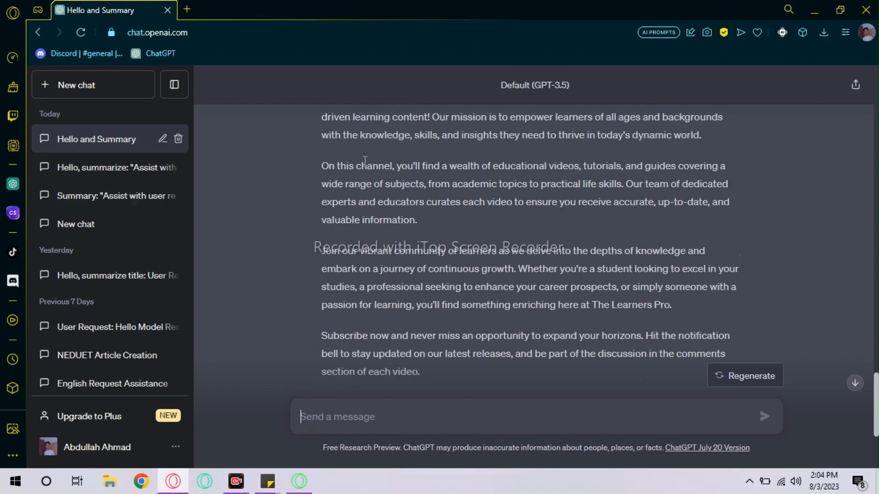
left_click_drag(323, 226, 555, 234)
left_click_drag(374, 230, 367, 227)
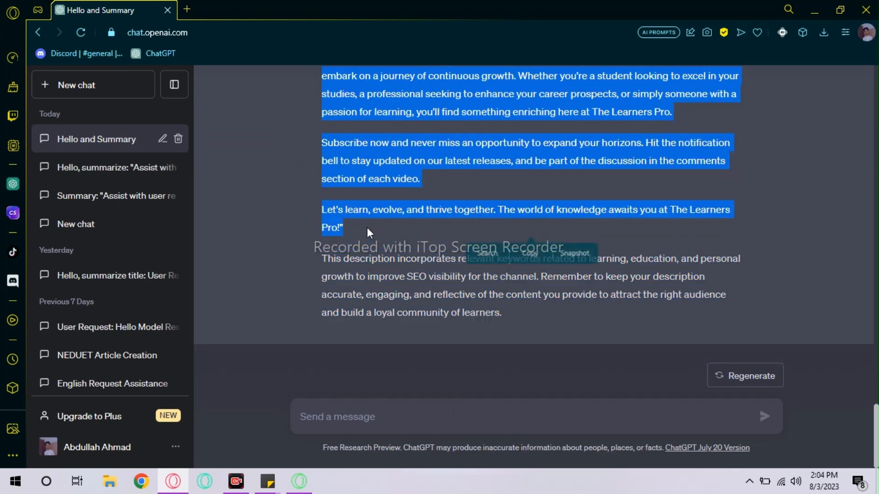
right_click(357, 172)
left_click(392, 224)
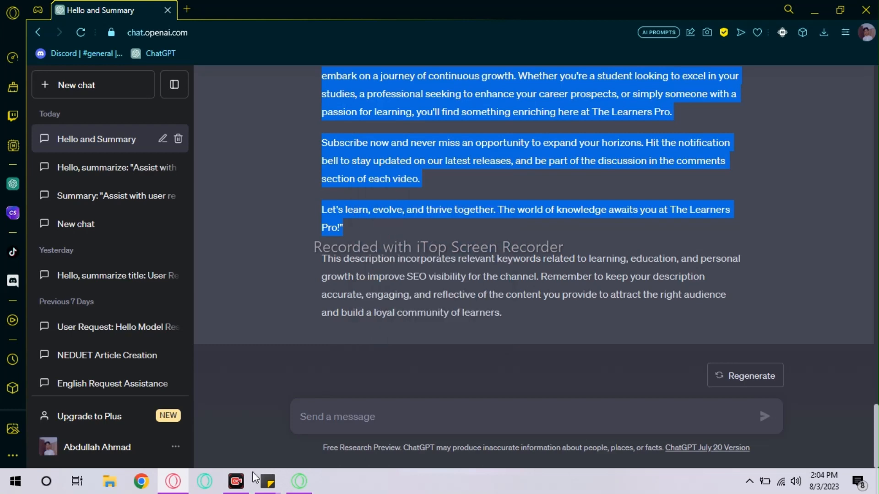
- Paste the copied ChatGPT text into the empty channel Description
left_click(293, 463)
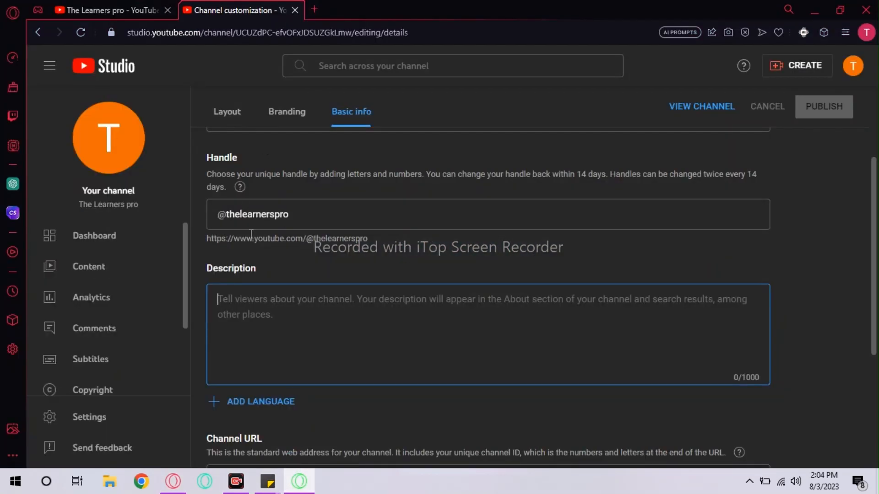
right_click(238, 307)
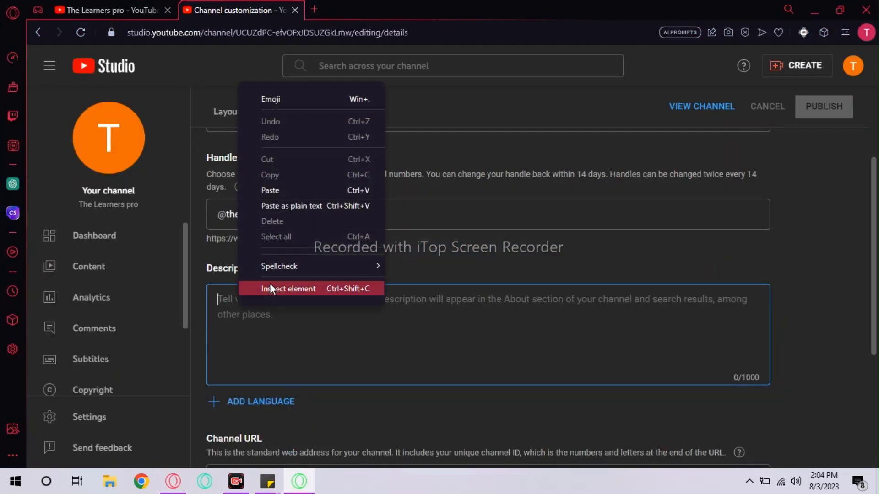
left_click(276, 191)
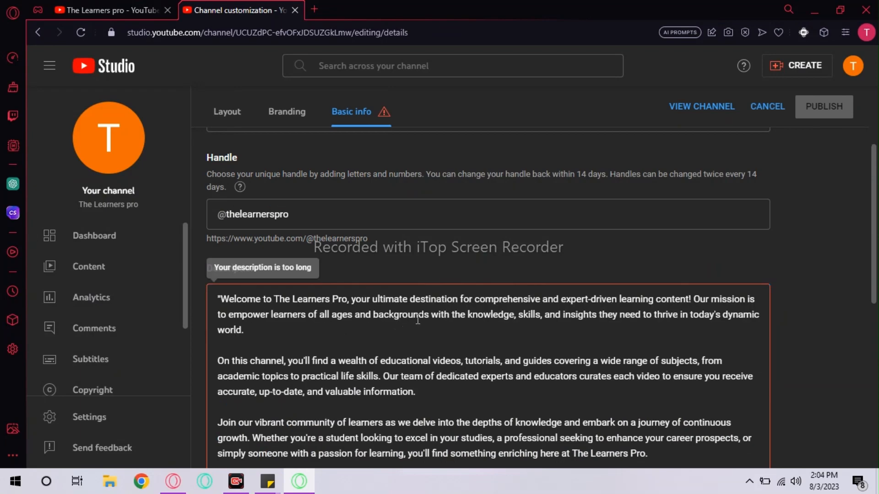
- Delete the 'Join our vibrant community' paragraph, trimming the description to 865/1000 characters
scroll(418, 319, "down", 5)
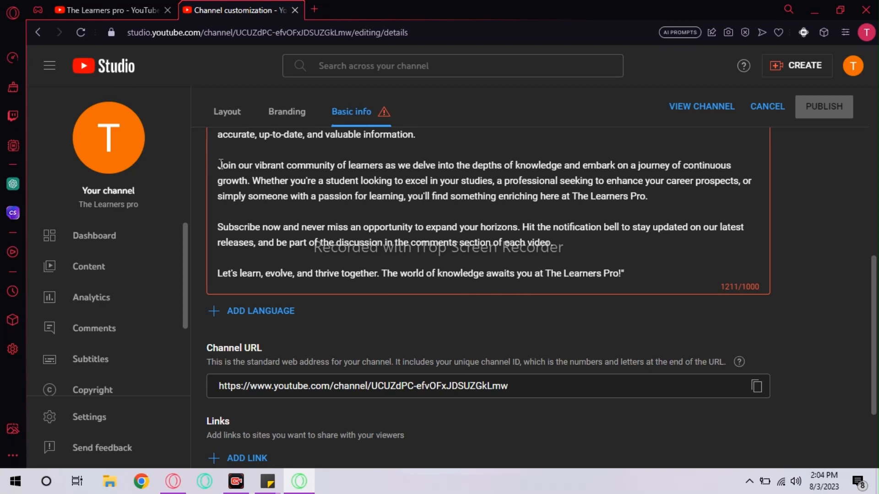
left_click_drag(215, 163, 416, 221)
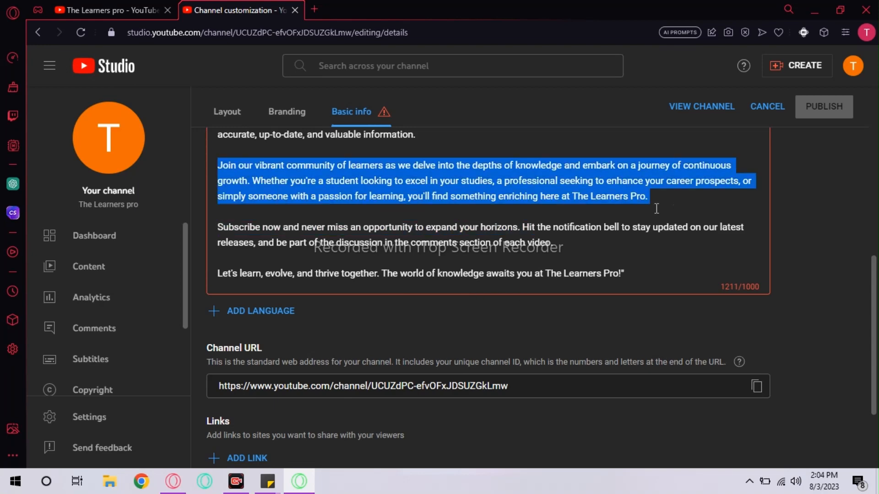
key("BackSpace")
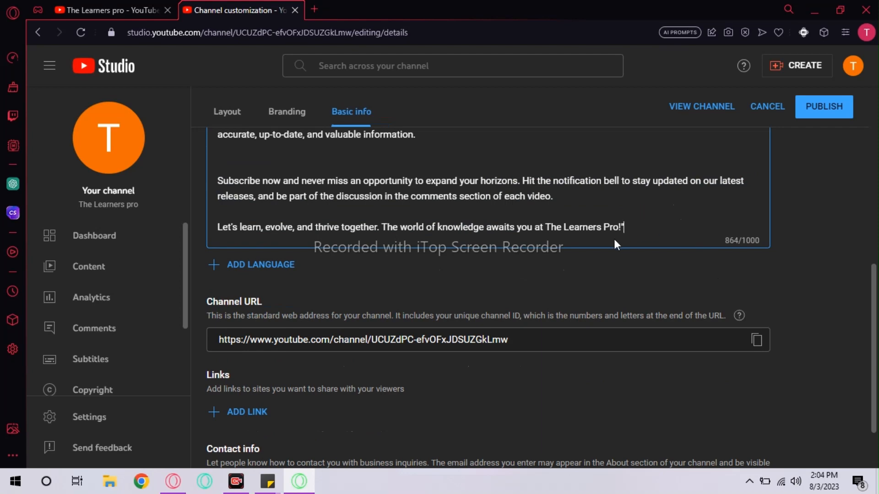
key("Return")
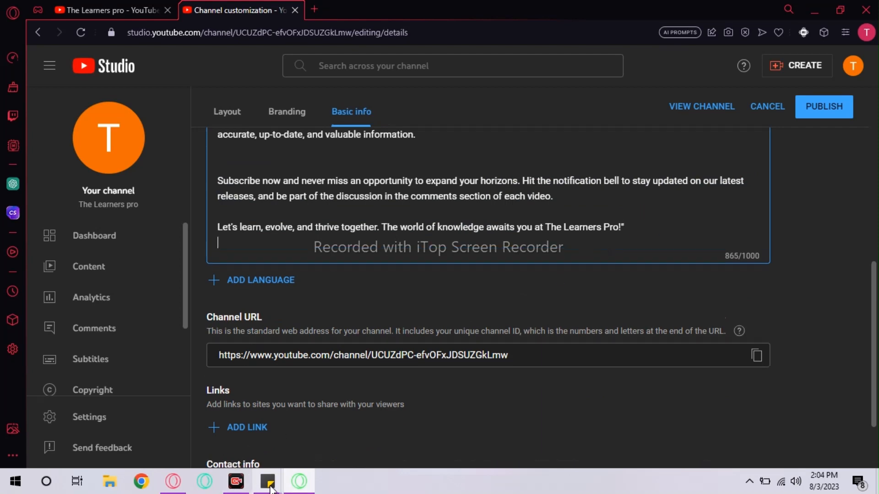
left_click(173, 481)
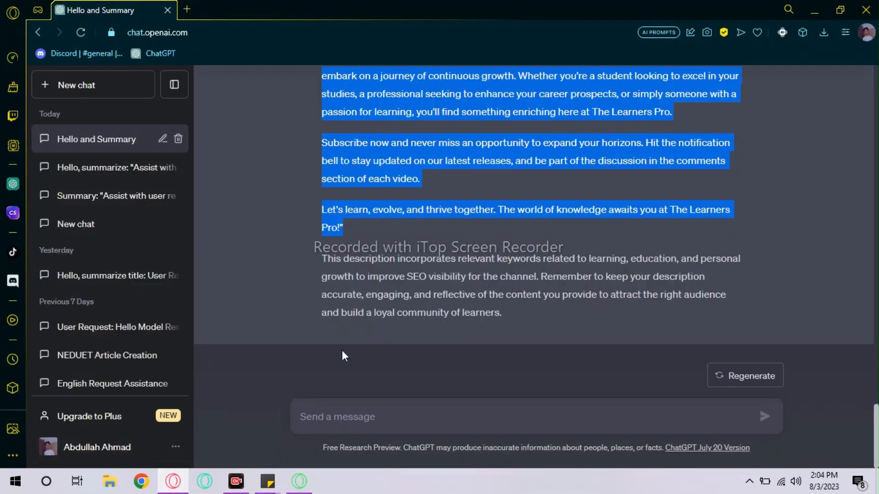
- Ask ChatGPT to 'Make it less than 700 words'
left_click(345, 410)
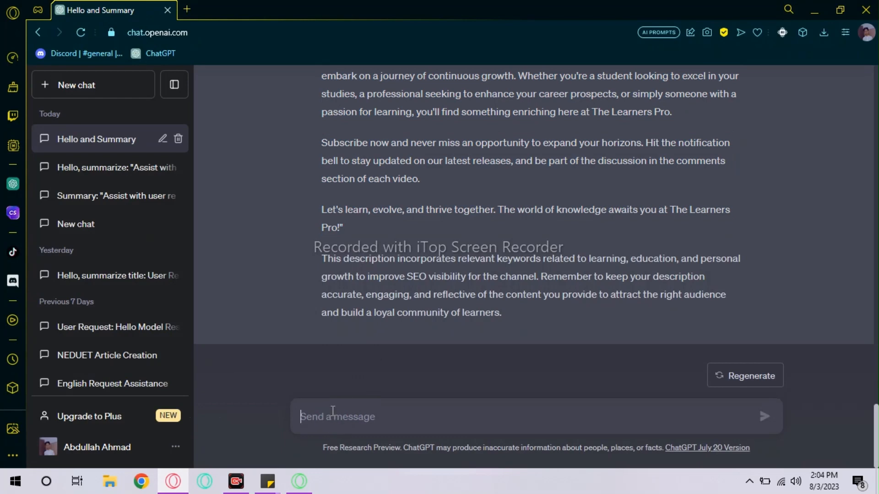
type("Tags")
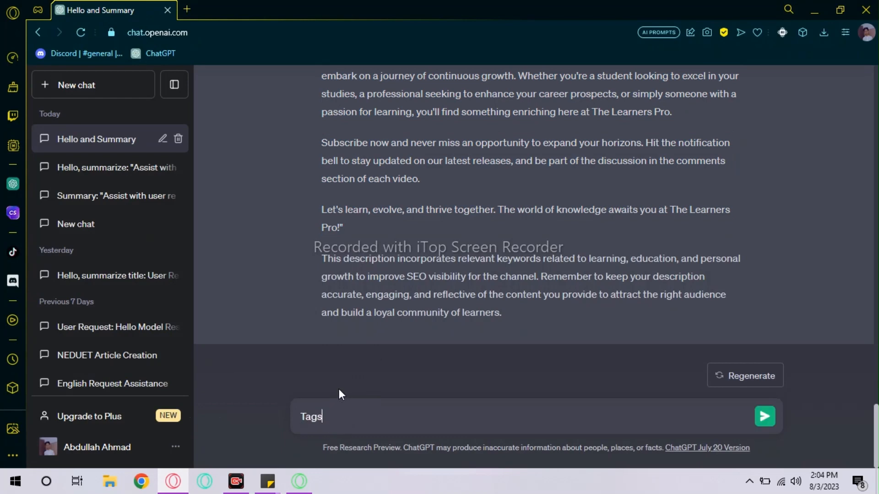
key("BackSpace")
key("BackSpace")
key("BackSpace")
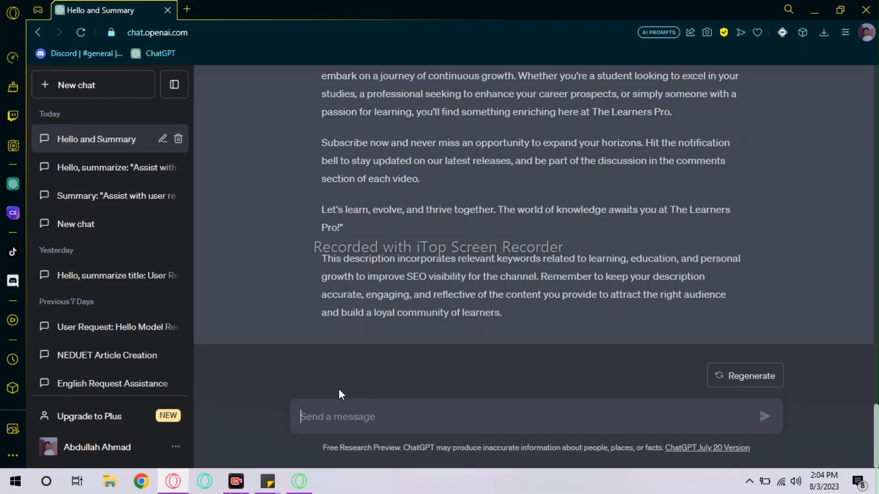
type("Make")
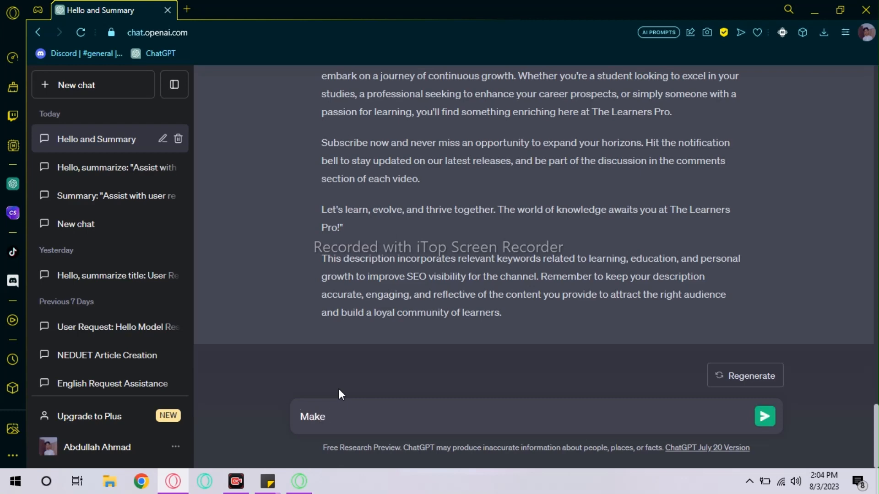
type(" it less than 700 words")
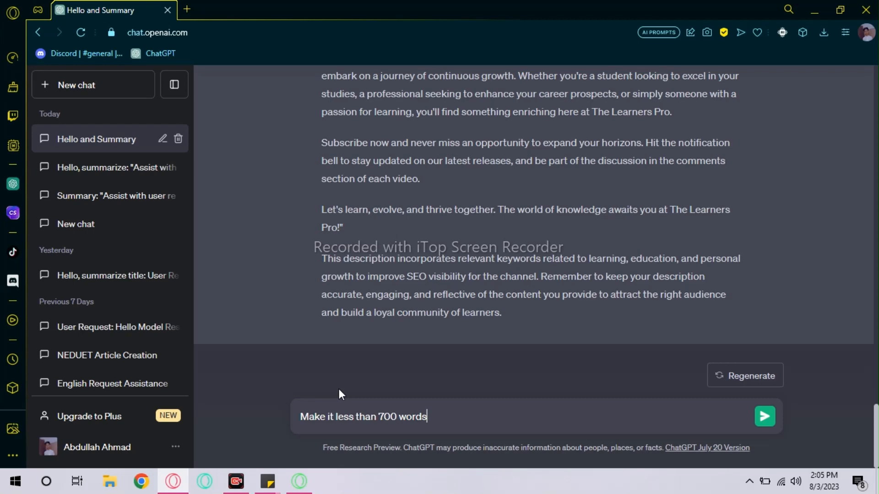
key("Return")
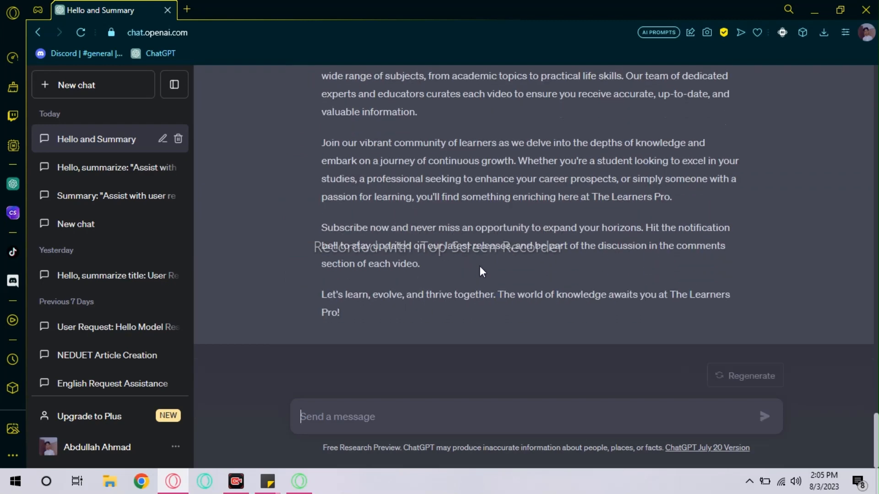
- Select and copy ChatGPT's shortened five-paragraph description reply
scroll(480, 265, "up", 3)
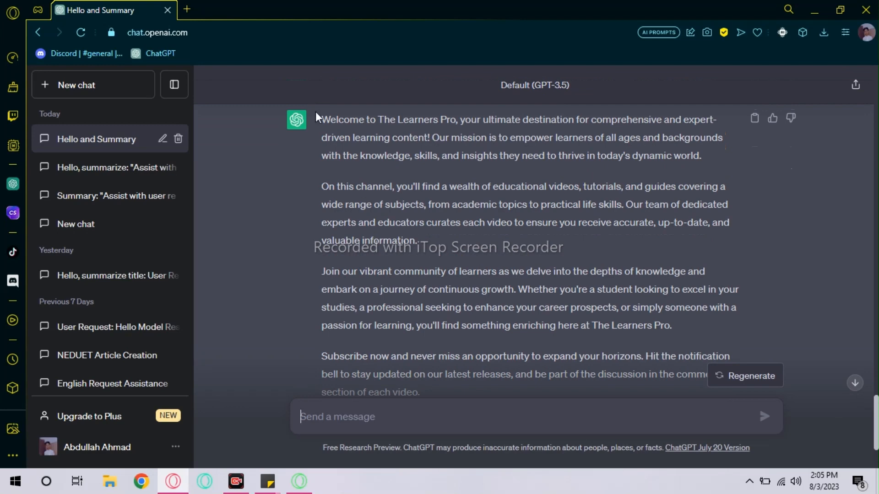
left_click_drag(321, 119, 414, 326)
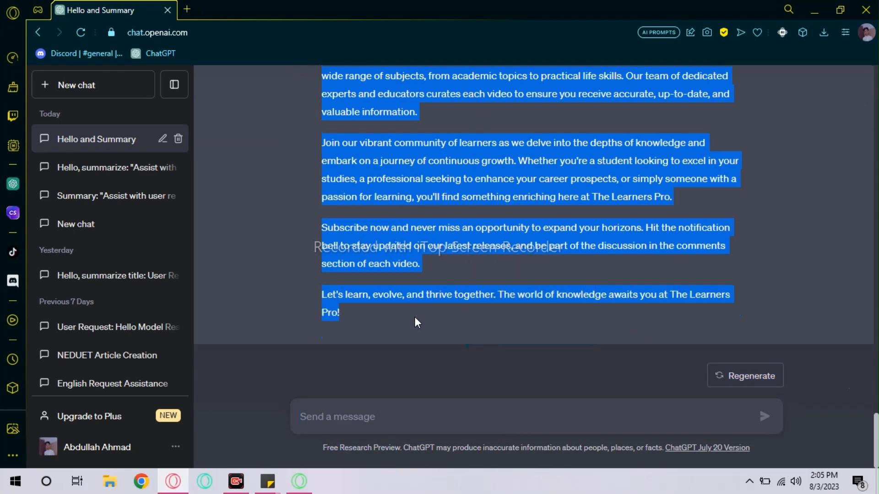
right_click(390, 185)
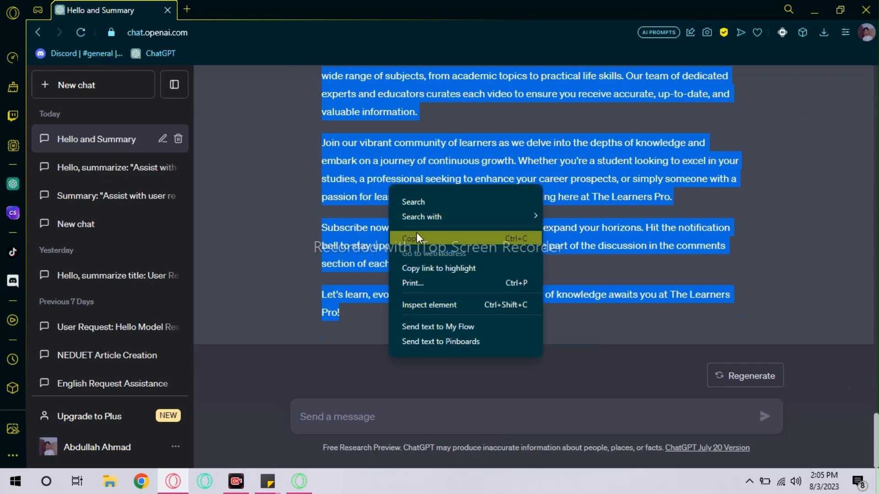
left_click(416, 237)
- Select the entire existing channel description text in YouTube Studio
left_click(299, 481)
left_click(298, 206)
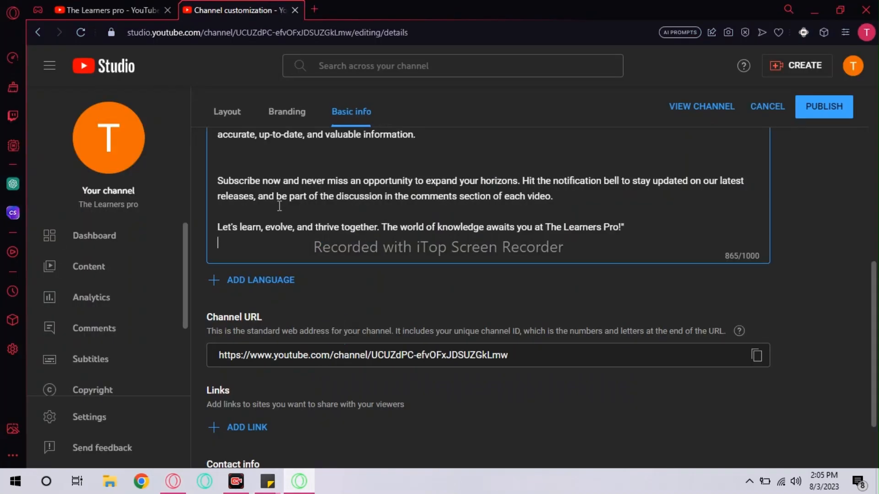
scroll(280, 206, "up", 5)
left_click_drag(220, 300, 570, 144)
left_click(569, 143)
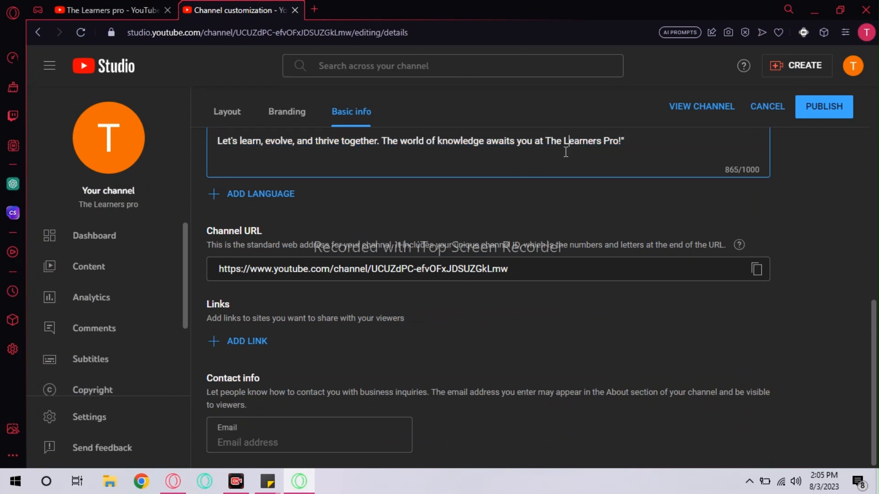
scroll(540, 160, "up", 8)
left_click(316, 354)
triple_click(316, 354)
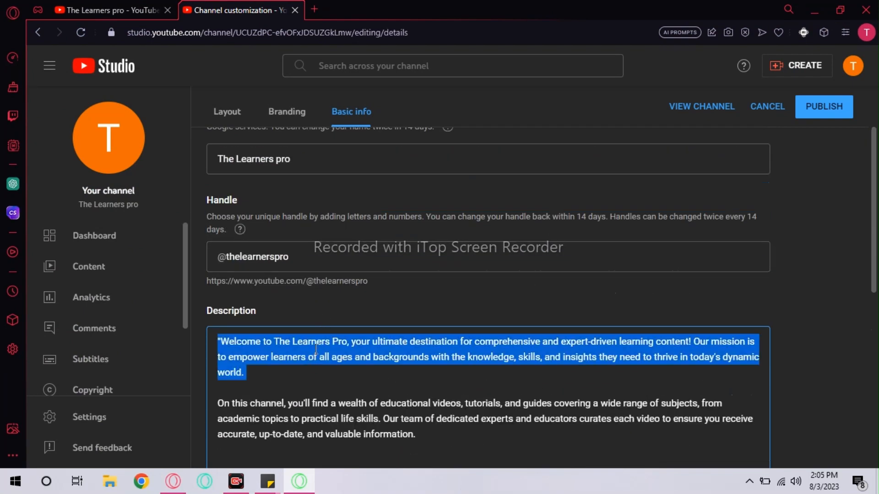
scroll(211, 193, "down", 3)
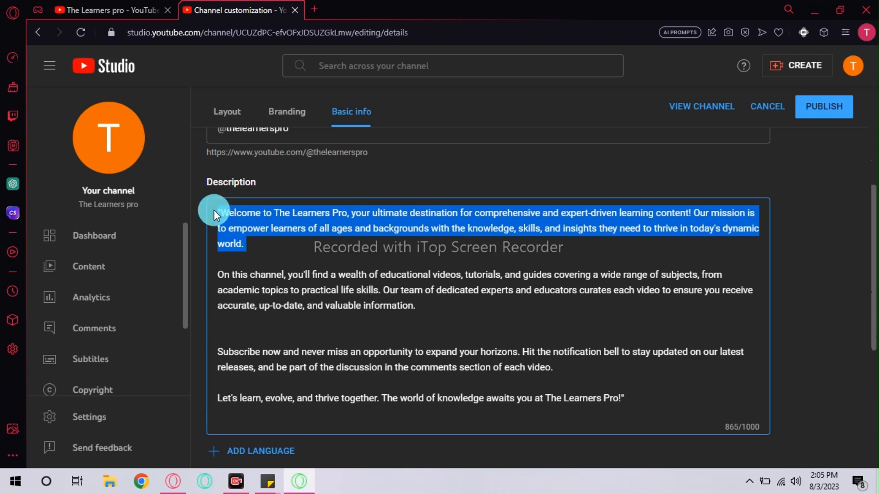
left_click(214, 210)
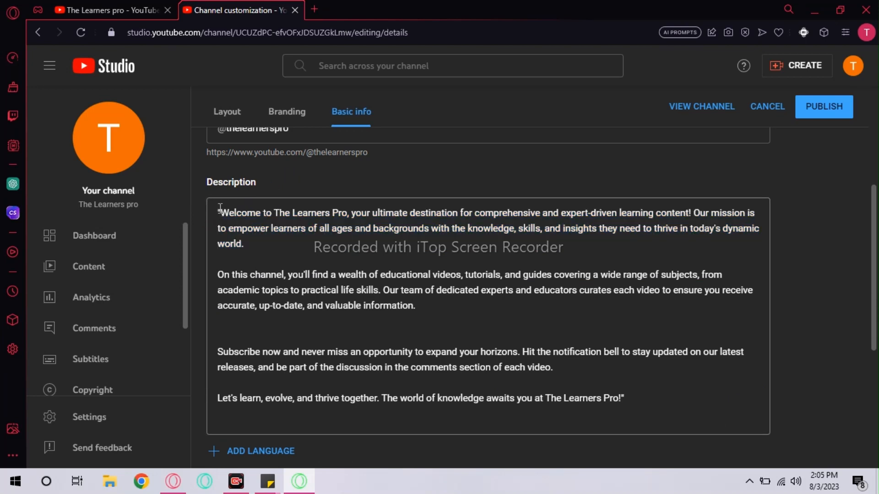
left_click_drag(216, 209, 385, 426)
scroll(436, 448, "down", 5)
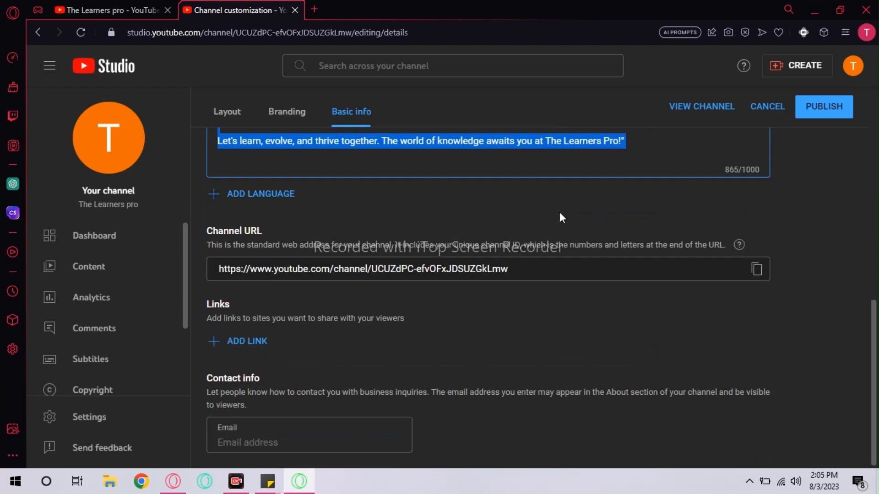
- Paste the shortened reply over it, leaving the description at 1209/1000 characters
right_click(613, 142)
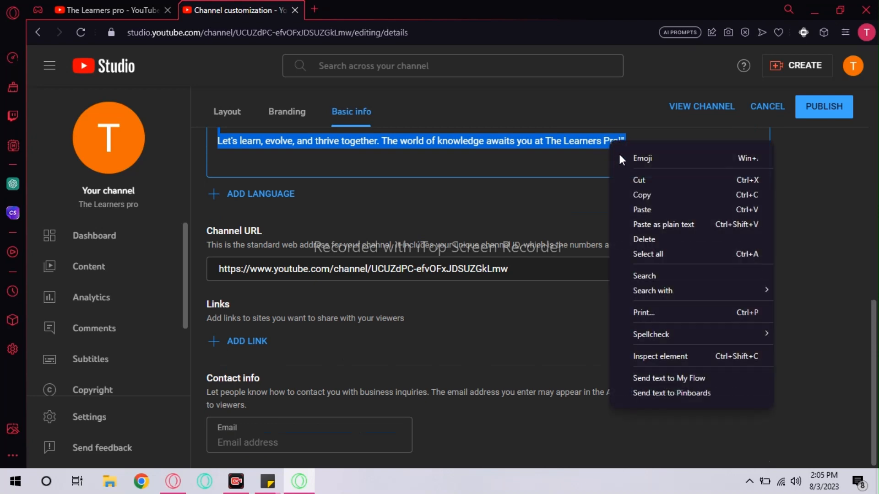
left_click(643, 209)
scroll(510, 232, "up", 6)
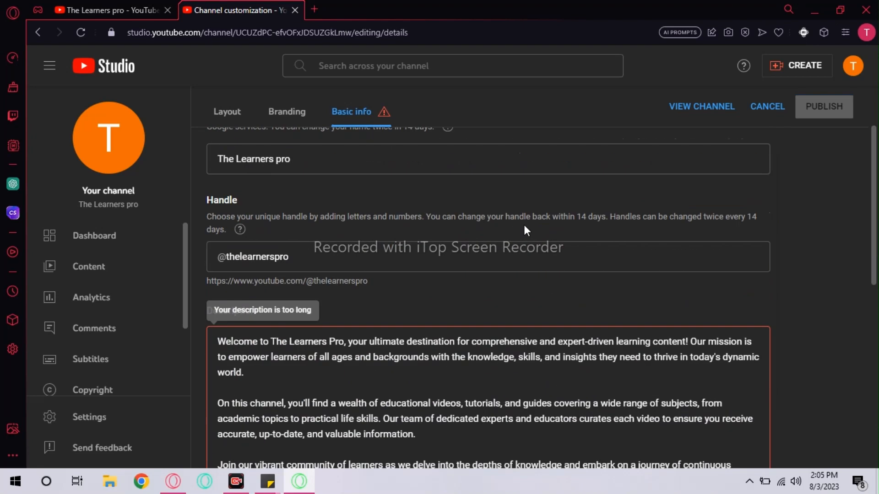
scroll(523, 224, "down", 6)
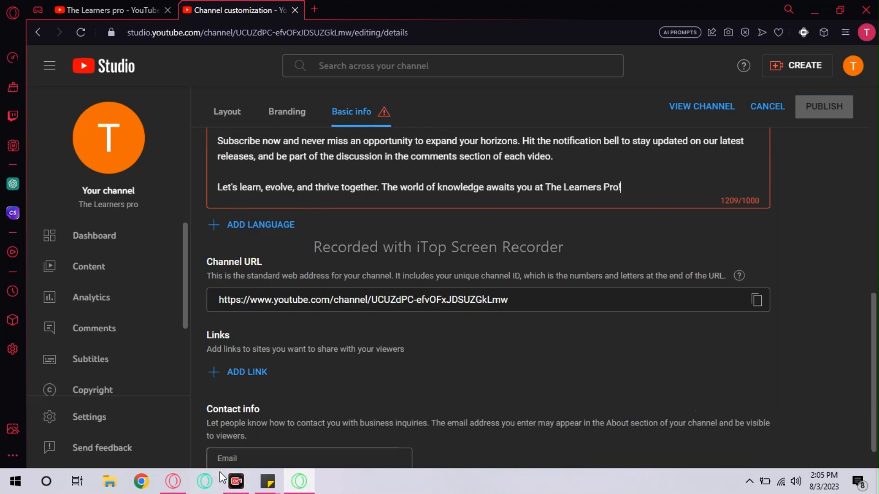
left_click(183, 488)
- Ask ChatGPT to 'Make it less than 700 alphabets', then start typing 'An SEO based'
left_click(359, 401)
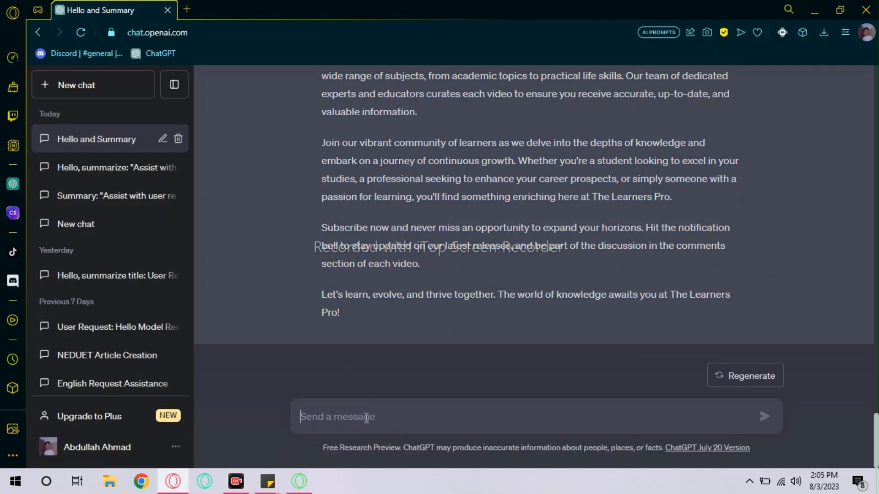
type("Mke")
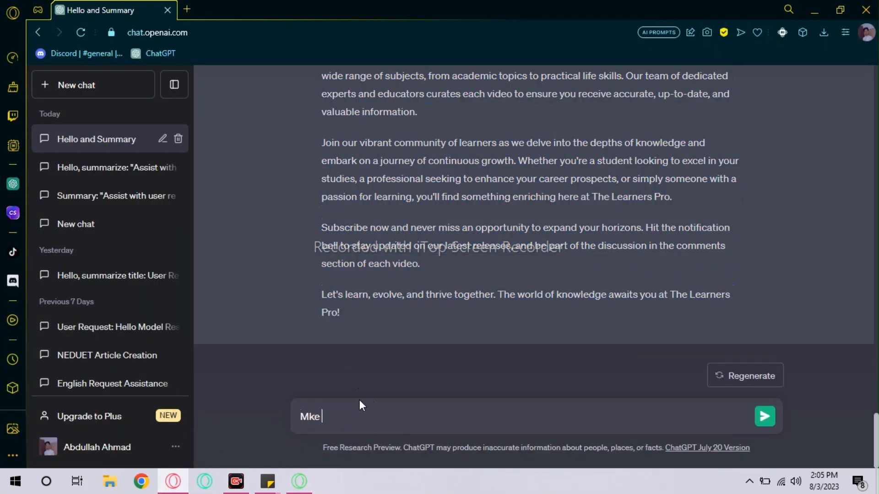
key("BackSpace")
key("BackSpace")
key("BackSpace")
type("ake it less than 700 alphabets")
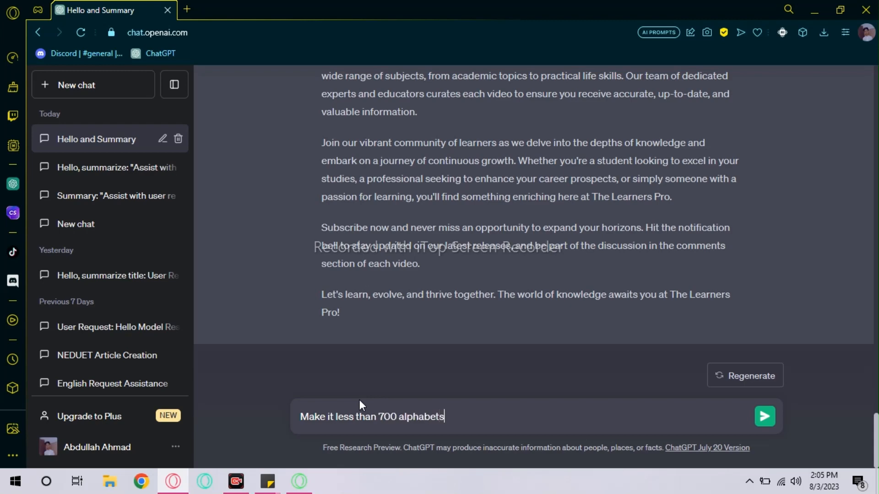
key("Return")
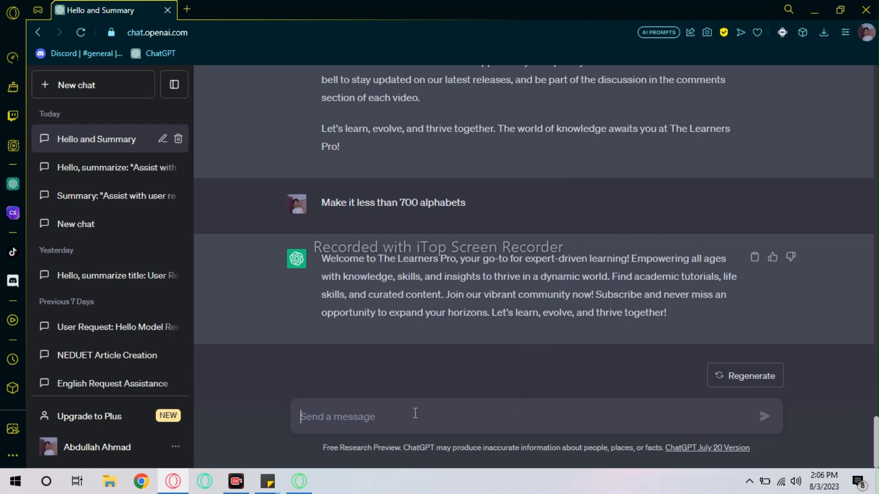
type("An SE")
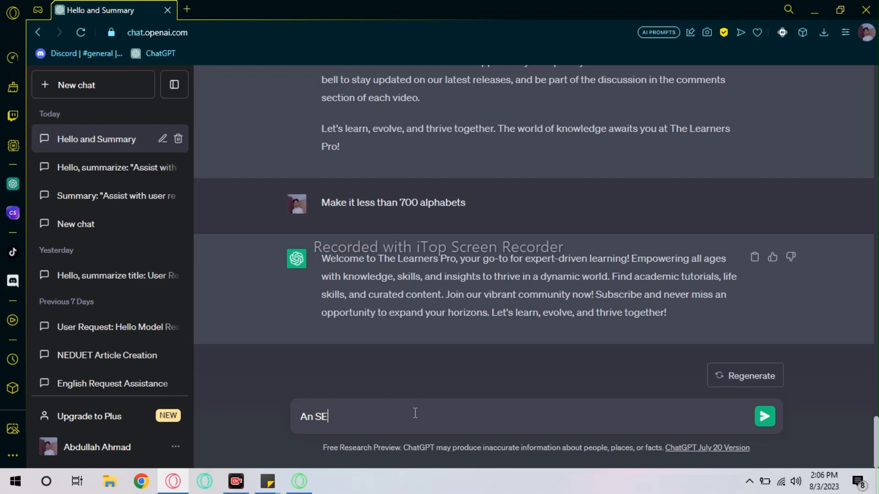
type("O based")
- Send the message 'An SEO based' to request an SEO-focused description
key("Return")
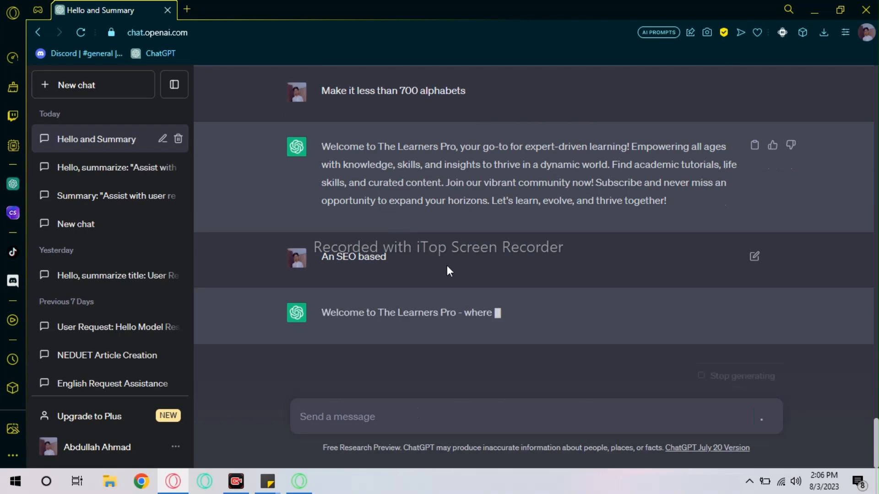
- Scroll through the YouTube Studio description, still over the limit at 1209/1000
left_click(308, 486)
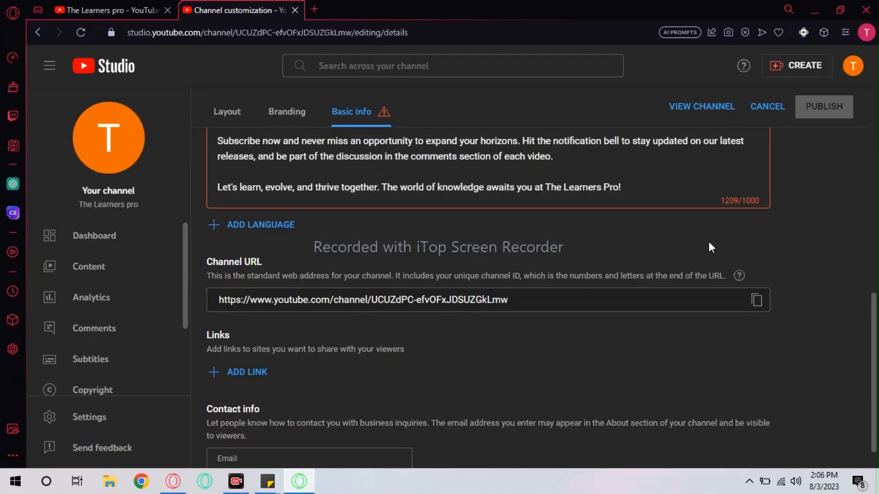
scroll(589, 259, "up", 7)
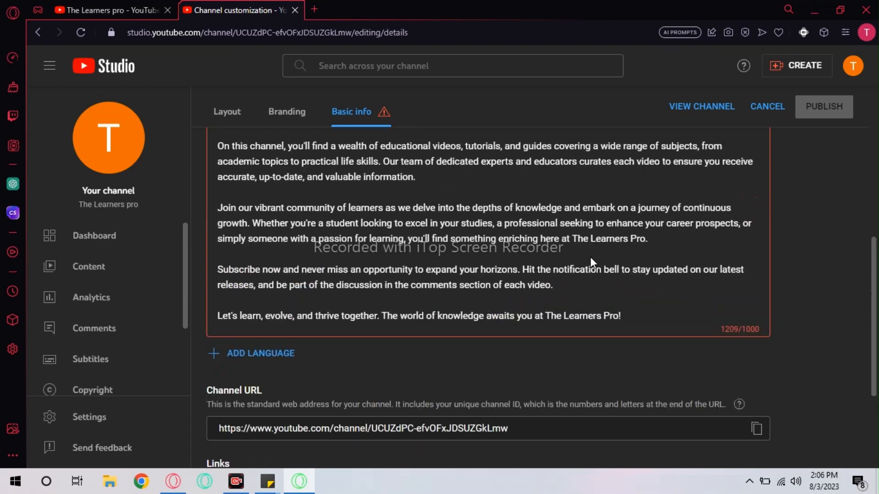
scroll(588, 258, "down", 5)
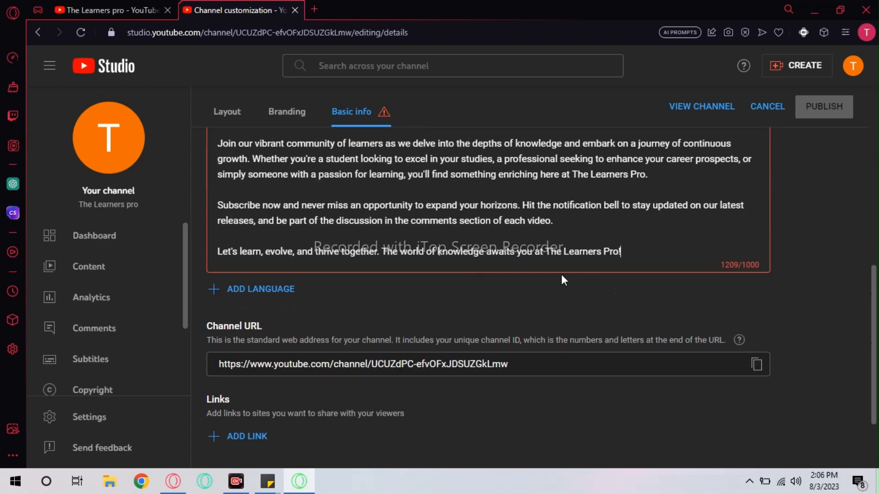
left_click(174, 483)
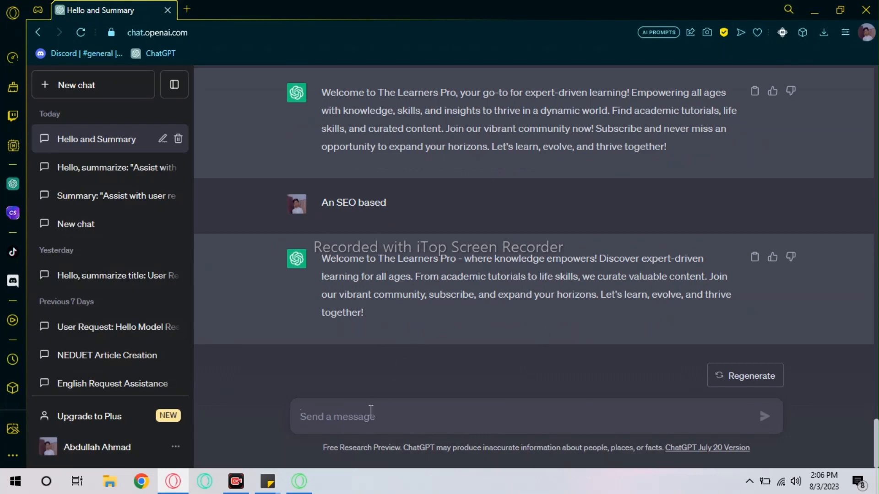
- Ask ChatGPT to 'Enlarge it' and scroll through the longer multi-paragraph reply
type("En")
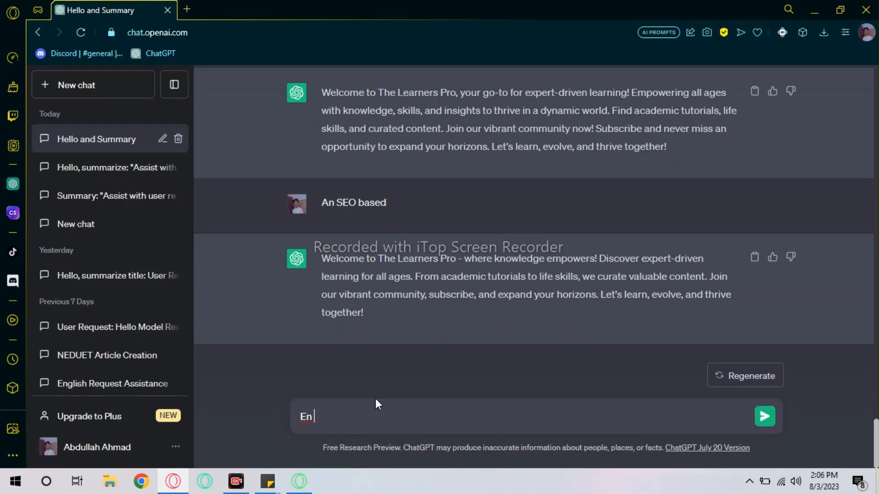
type("large it")
key("Return")
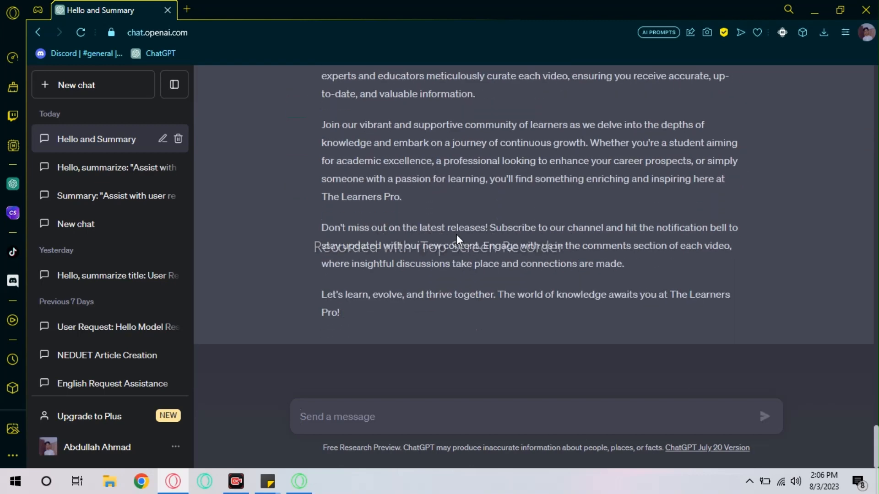
scroll(456, 234, "up", 3)
scroll(365, 257, "up", 3)
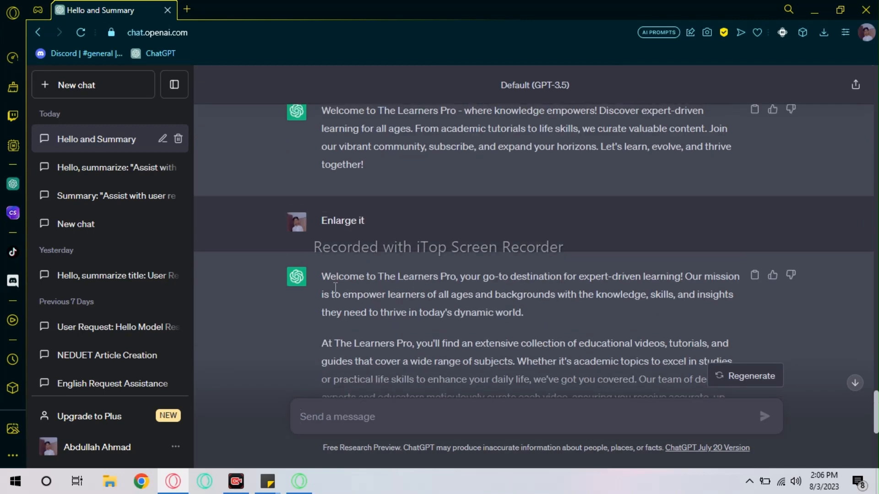
scroll(400, 371, "down", 4)
- Delete the 'Join our vibrant community' paragraph and tidy blank lines, bringing the description to 863/1000
left_click(306, 485)
scroll(376, 320, "up", 2)
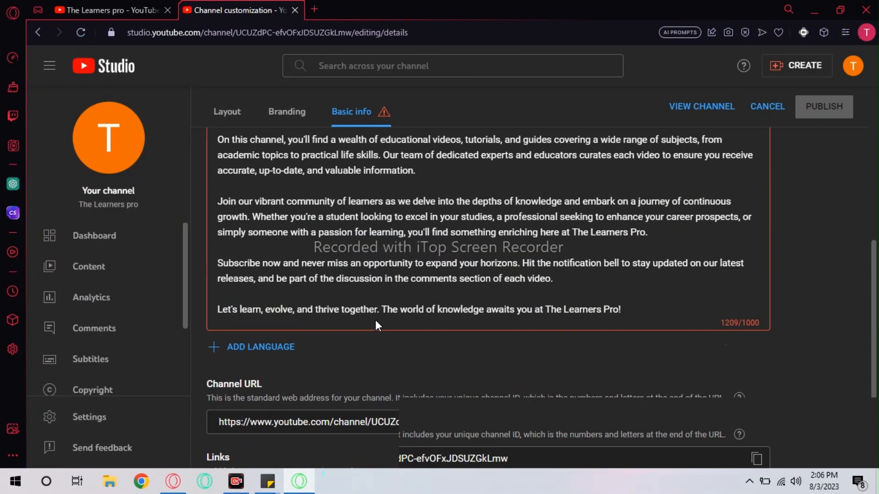
scroll(376, 320, "down", 2)
scroll(376, 320, "up", 3)
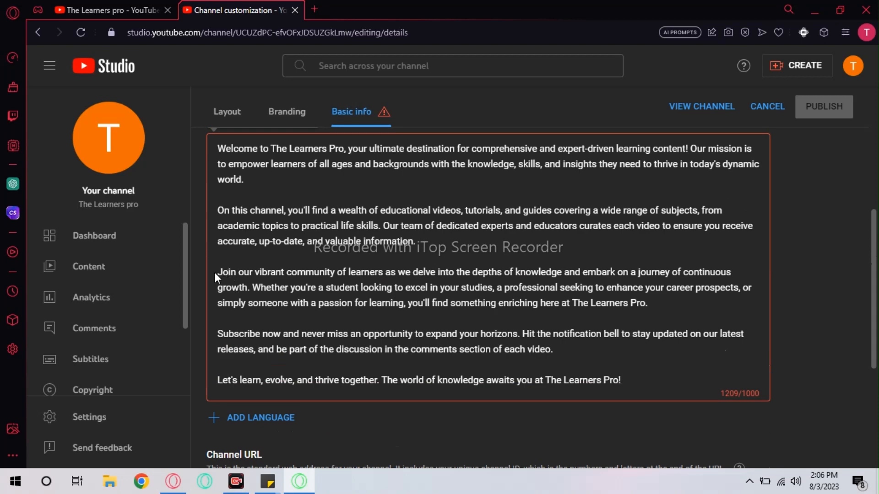
left_click_drag(216, 272, 688, 303)
key("BackSpace")
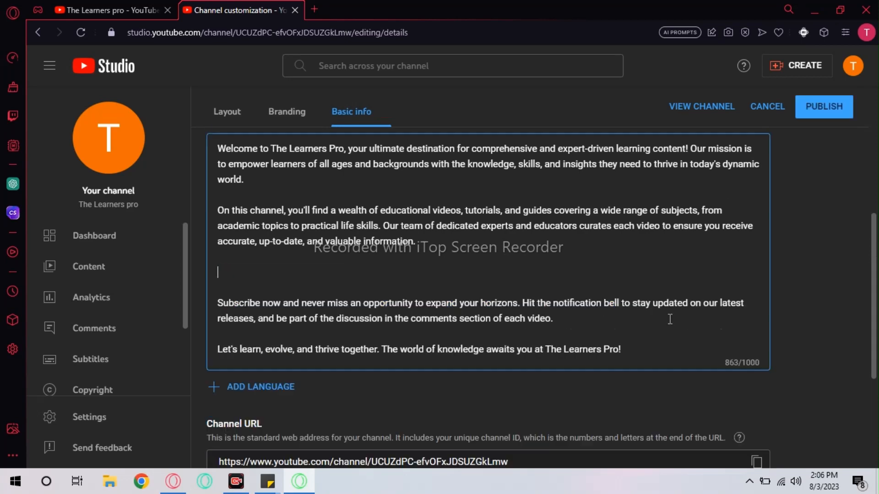
key("BackSpace")
key("BackSpace")
key("BackSpace")
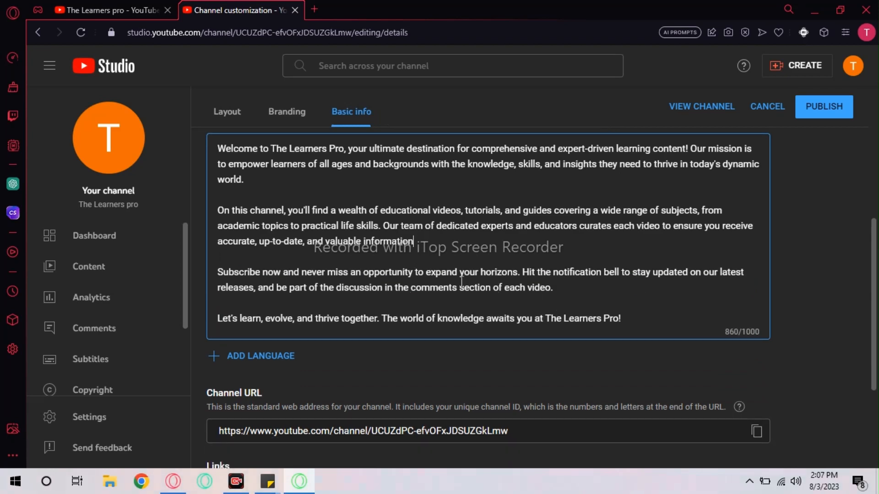
type(".")
left_click(635, 319)
key("Return")
key("Return")
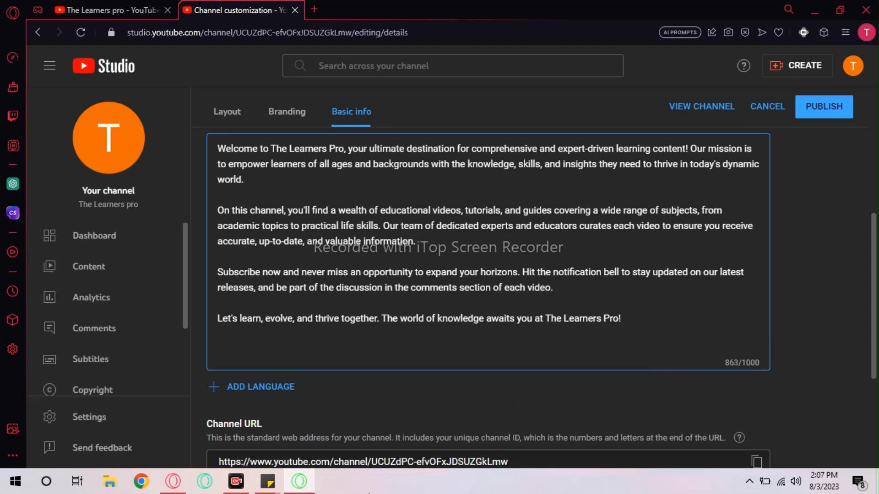
- Ask ChatGPT for 'Tags' and select the 20 hashtags it returns for The Learners Pro
left_click(173, 481)
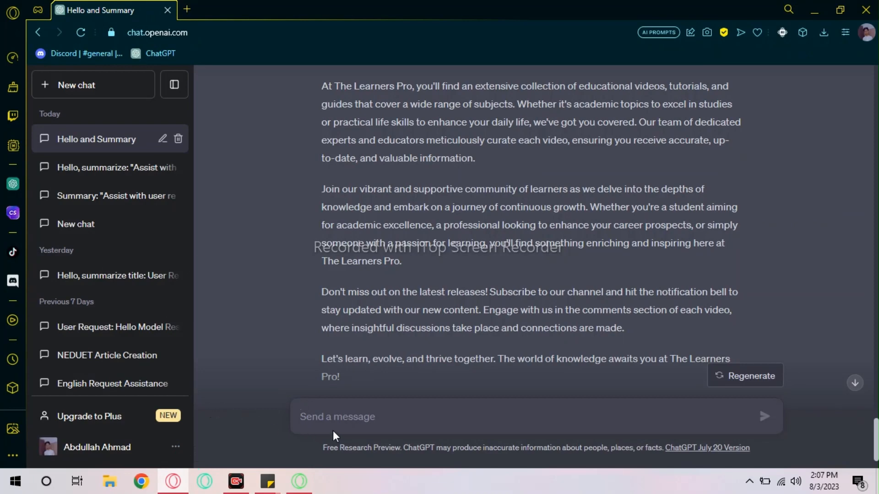
type("Tags")
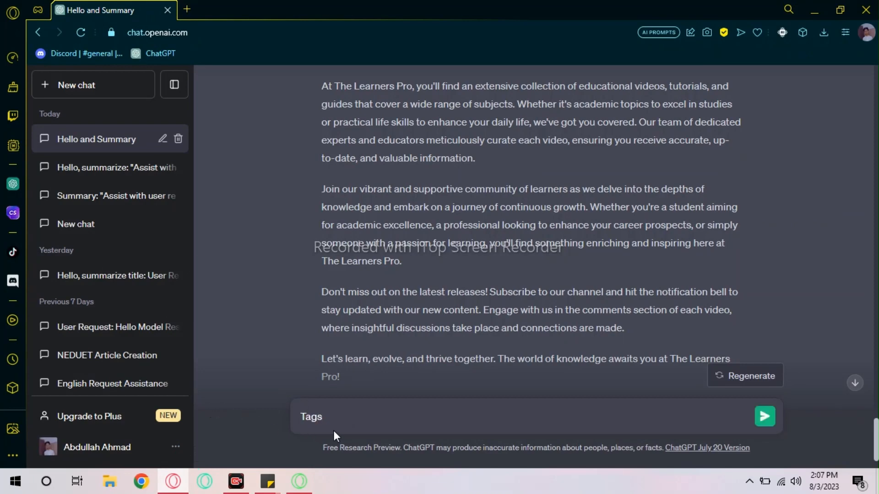
key("Return")
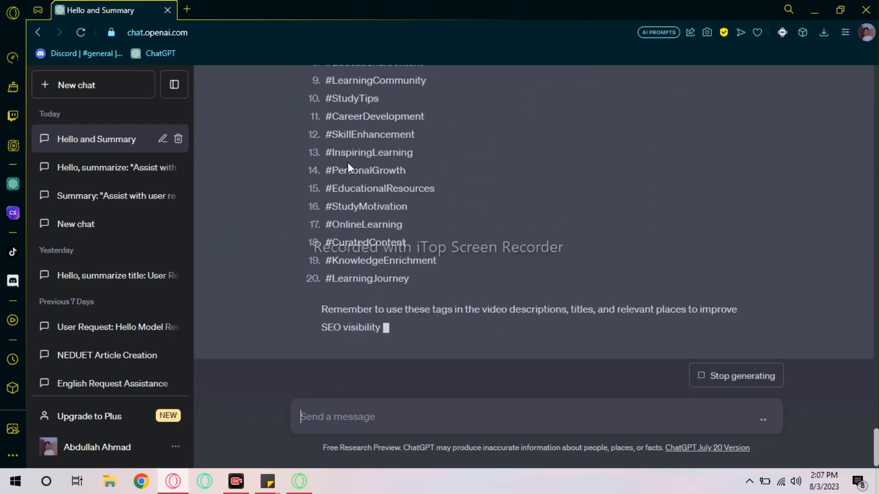
scroll(346, 153, "up", 2)
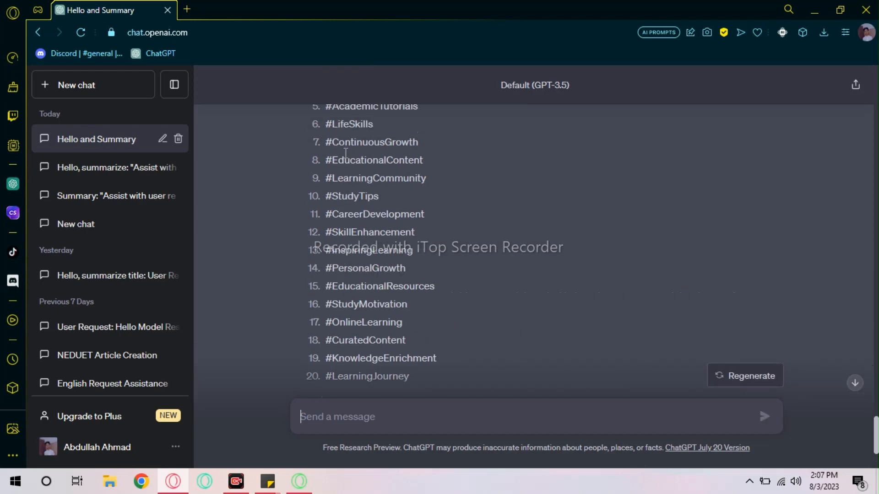
scroll(345, 153, "up", 3)
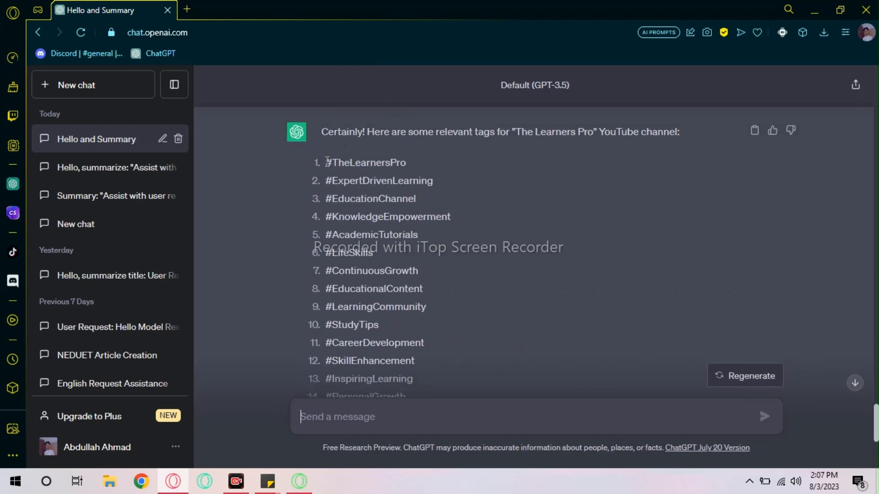
left_click_drag(323, 162, 422, 226)
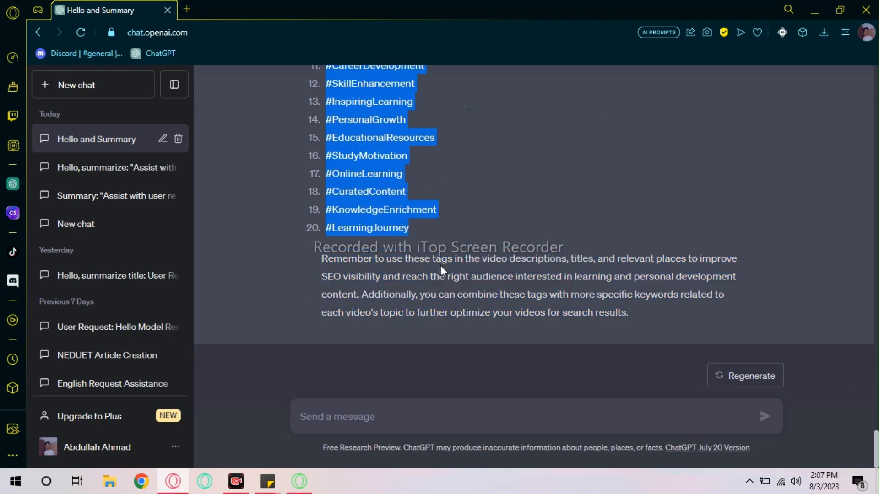
left_click(299, 481)
- Paste the ChatGPT hashtags onto the last line of the channel description
left_click(271, 348)
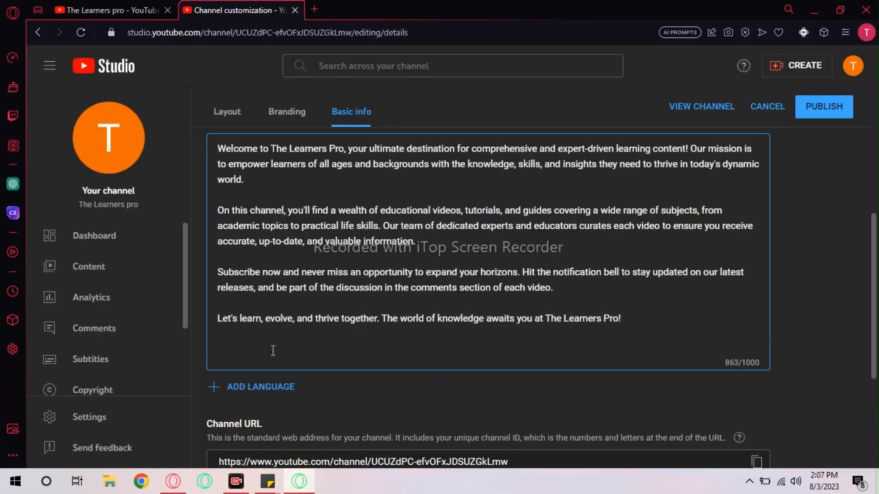
key("ctrl+v")
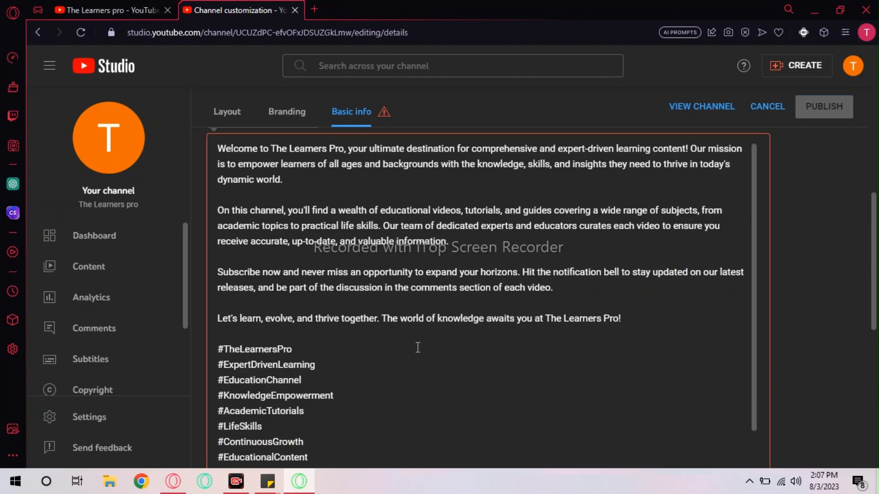
scroll(414, 369, "down", 12)
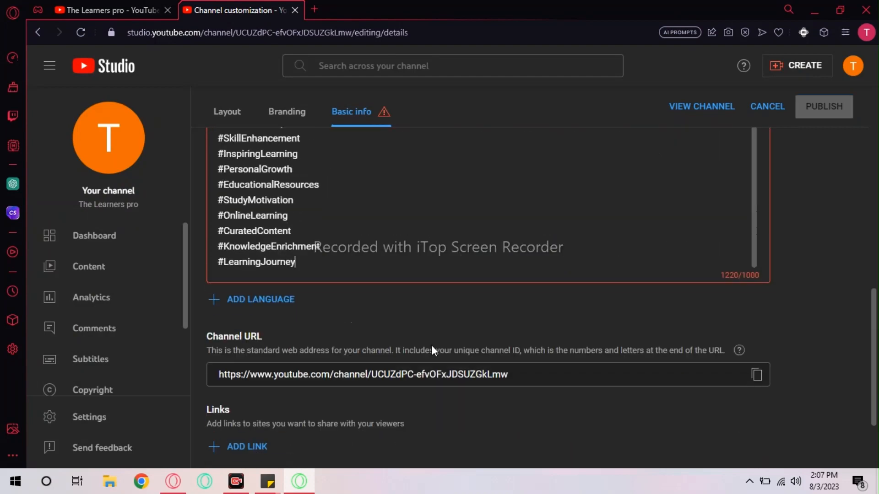
- Try deleting the lower hashtags, then undo to restore the description
left_click_drag(305, 269, 203, 136)
key("BackSpace")
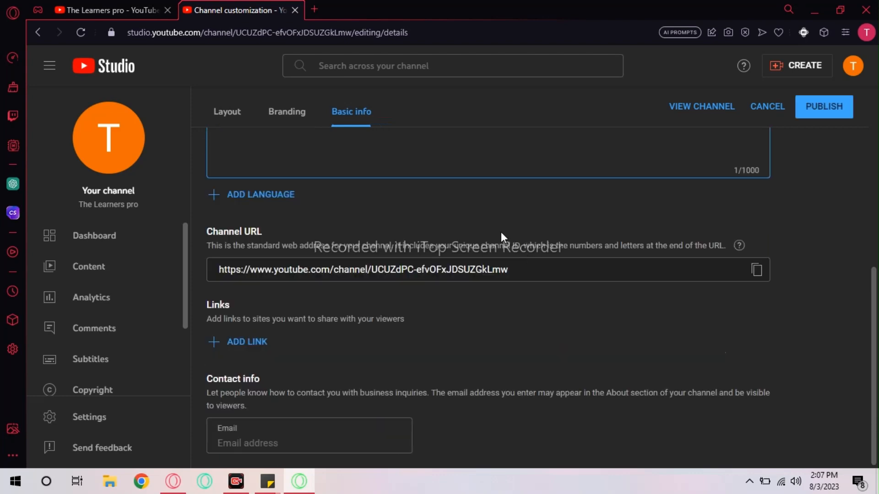
scroll(468, 204, "up", 2)
scroll(468, 204, "up", 2)
scroll(467, 204, "down", 3)
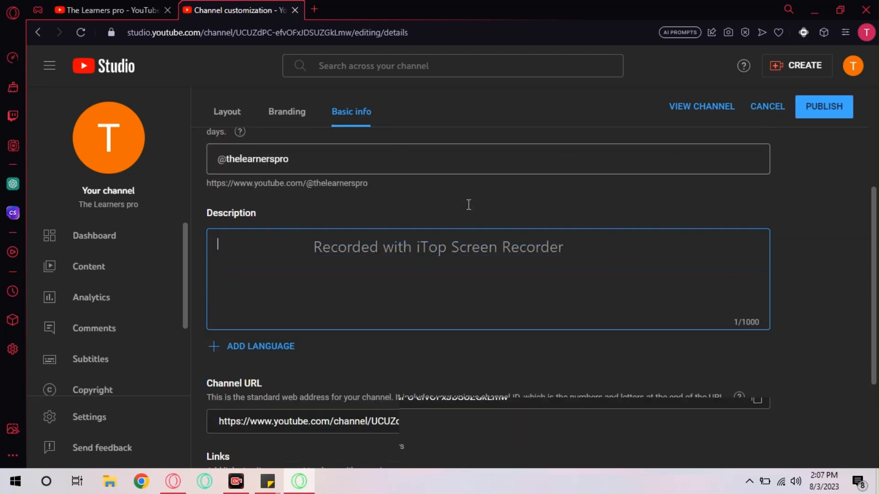
key("ctrl+z")
- Delete the hashtags from #SkillEnhancement through #LearningJourney in the description
scroll(389, 276, "down", 3)
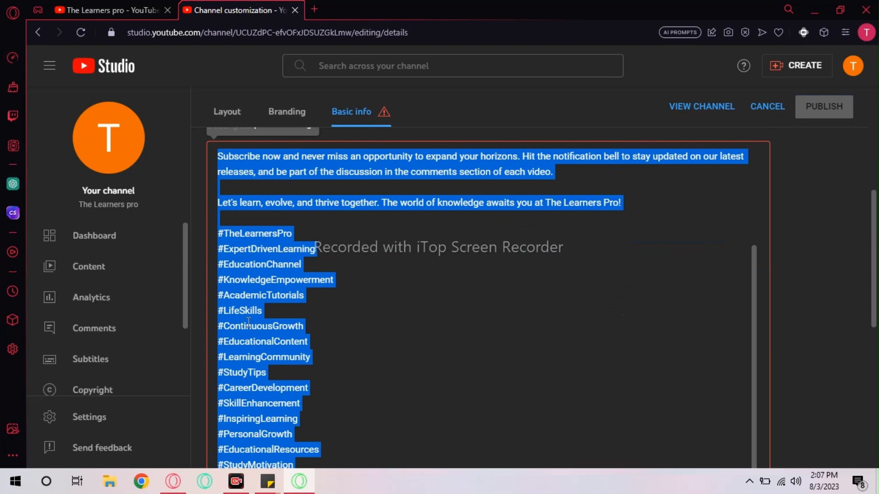
scroll(472, 310, "down", 5)
left_click(802, 278)
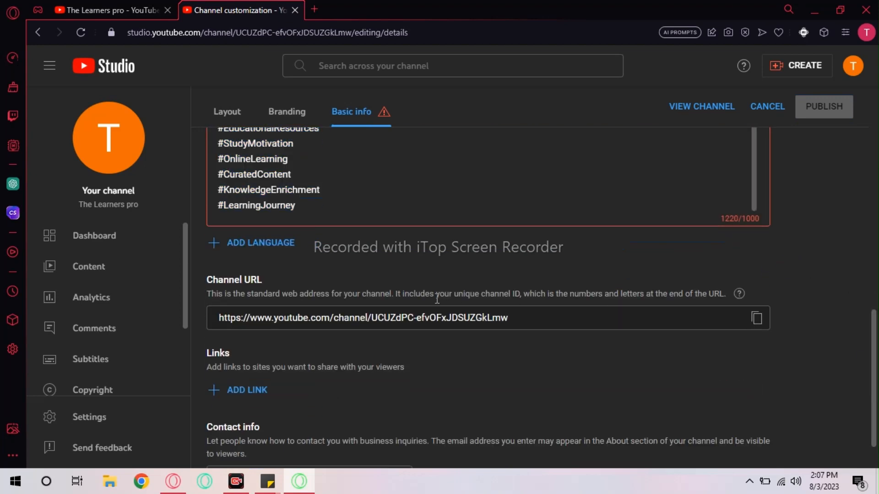
scroll(439, 298, "up", 1)
scroll(219, 159, "up", 10)
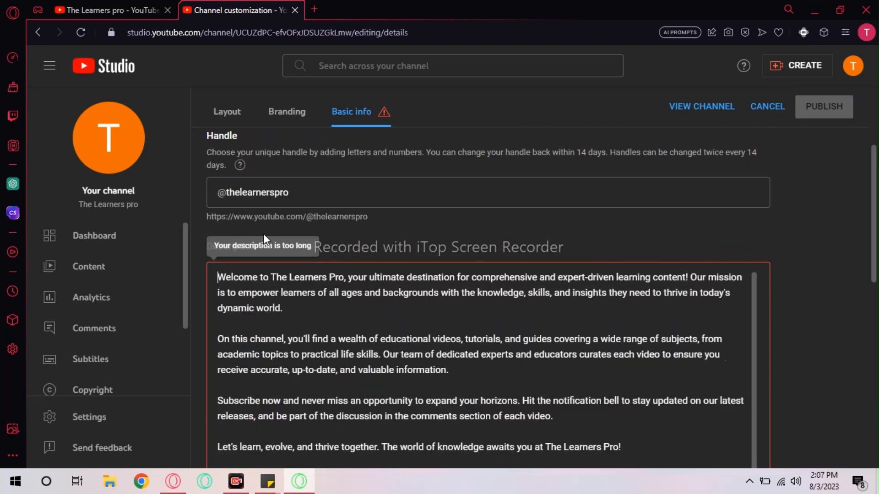
scroll(313, 435, "down", 1)
scroll(314, 435, "down", 8)
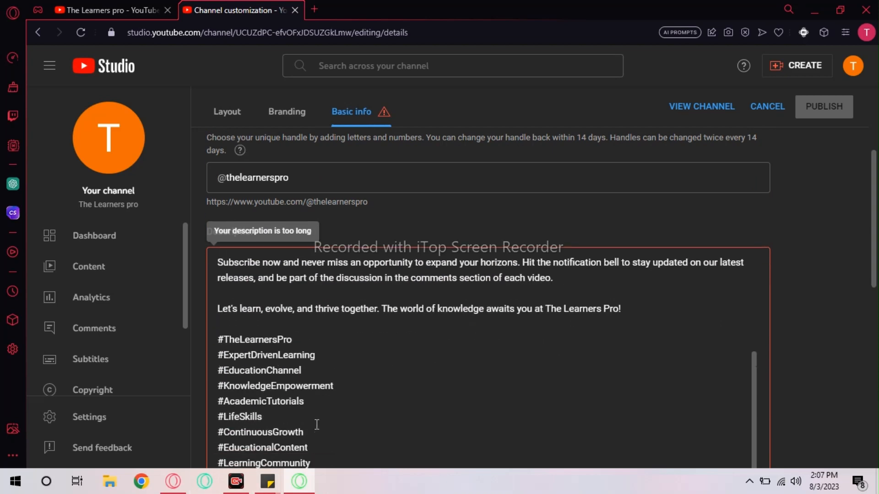
scroll(224, 302, "down", 1)
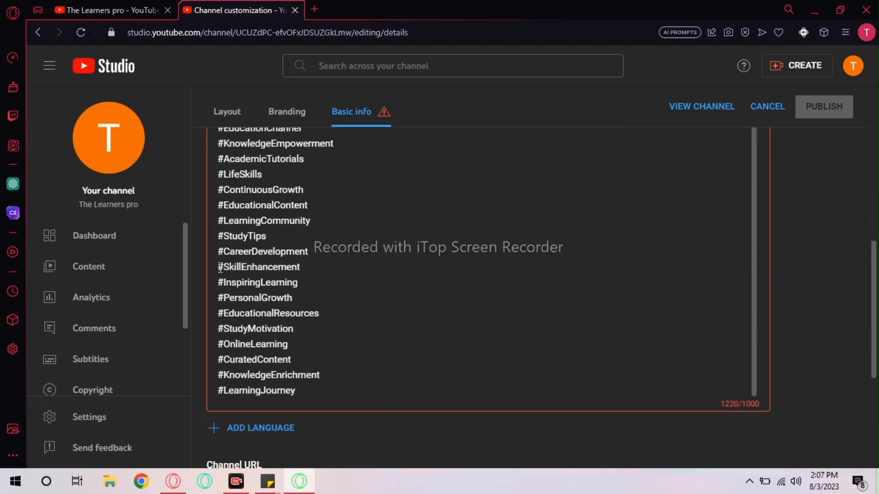
left_click_drag(218, 268, 292, 404)
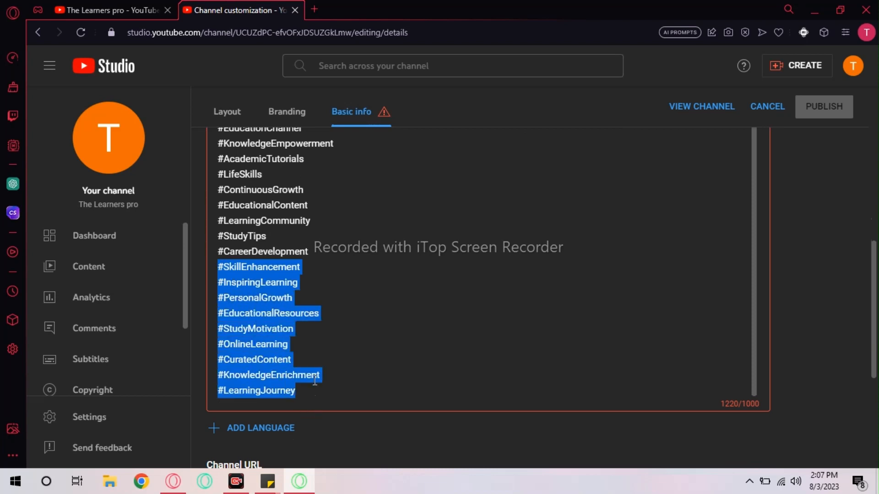
key("BackSpace")
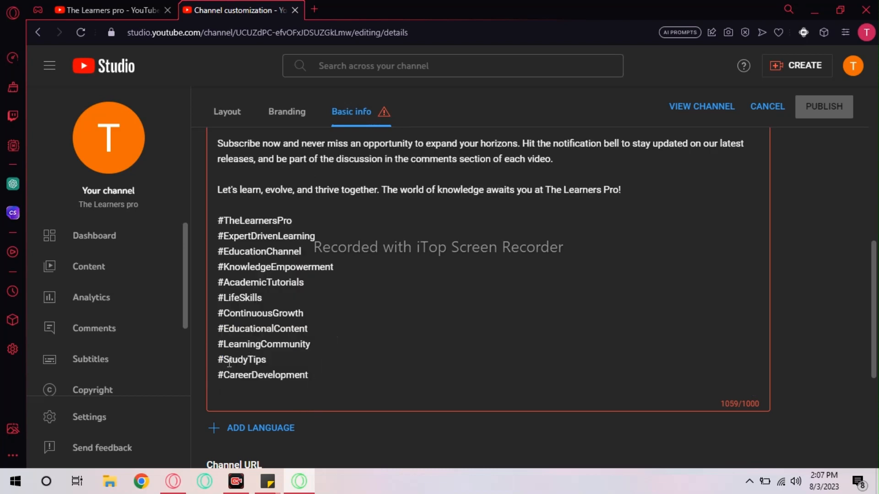
- Try removing #StudyTips and #CareerDevelopment, then undo and redo to restore the hashtag block
left_click_drag(218, 362, 310, 382)
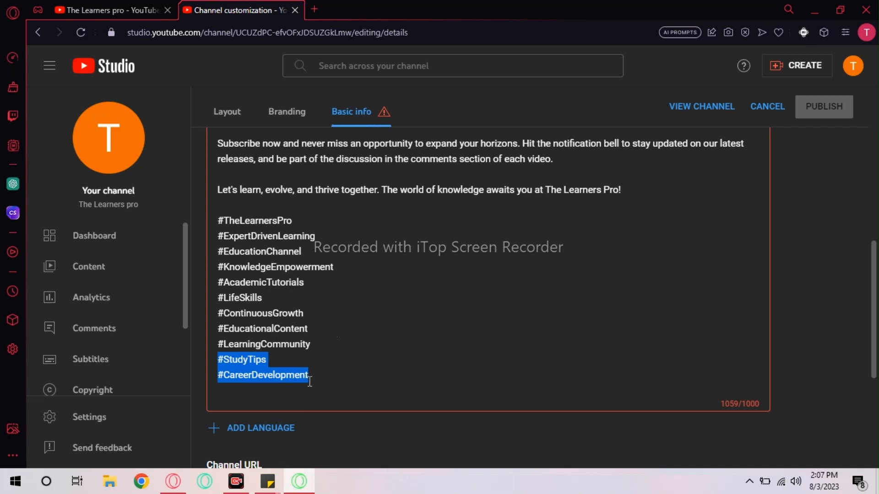
key("BackSpace")
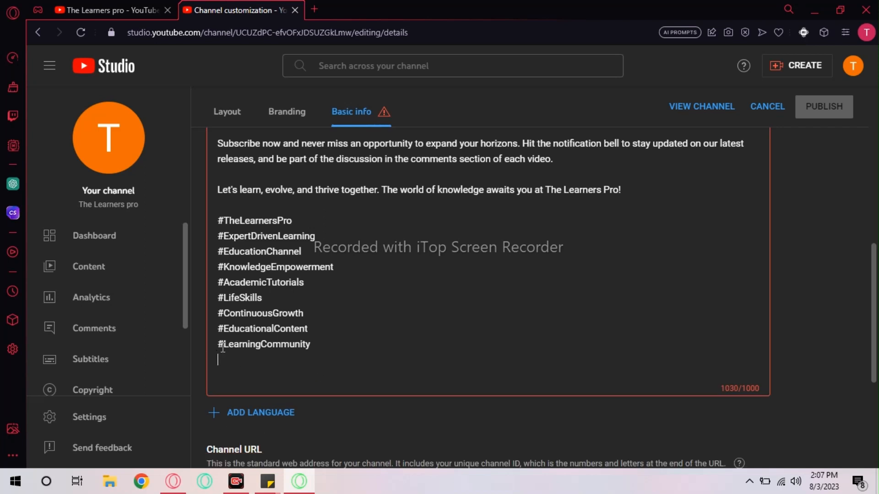
key("ctrl+z")
key("ctrl+z")
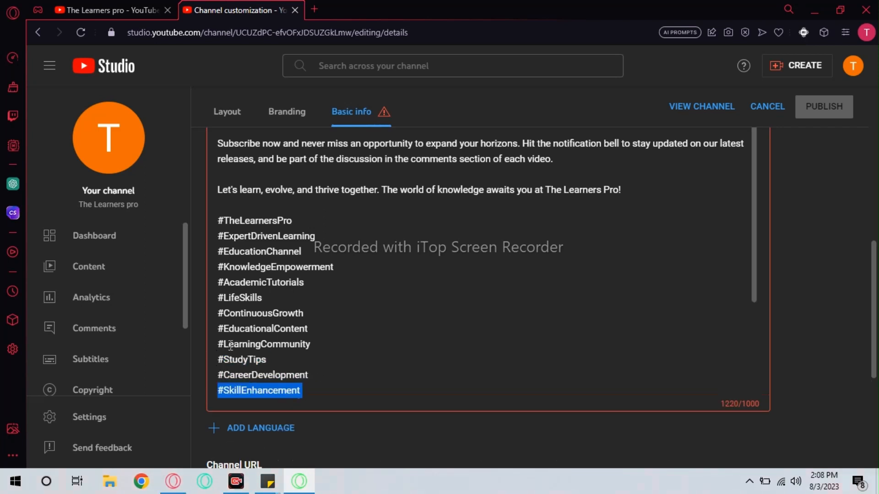
key("ctrl+z")
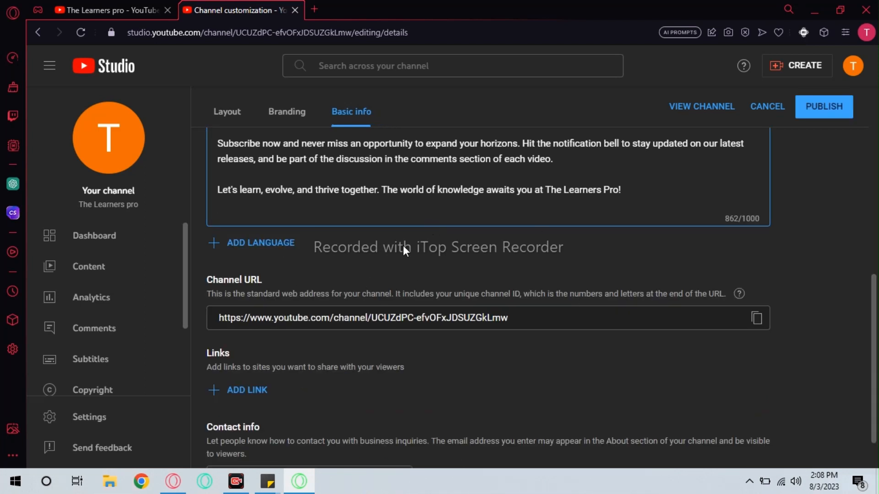
key("ctrl+y")
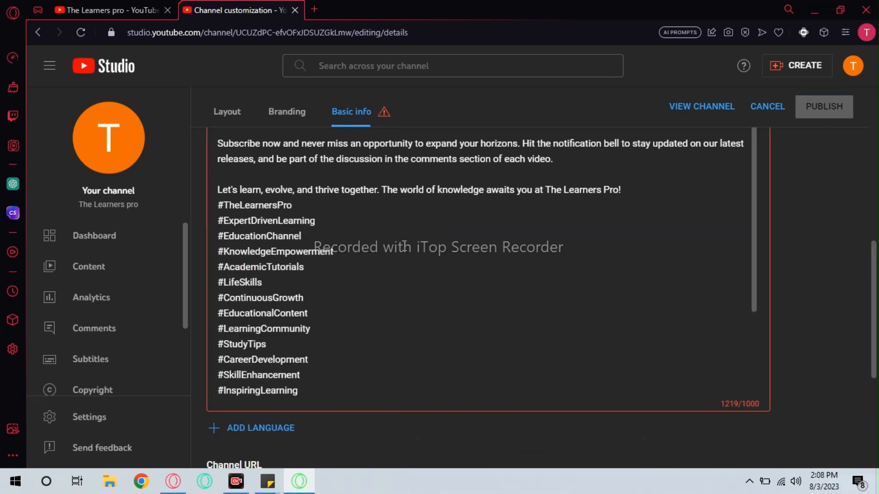
- Join #LearningJourney, #KnowledgeEnrichment and #CuratedContent onto the preceding hashtag lines with a comma
scroll(399, 261, "down", 3)
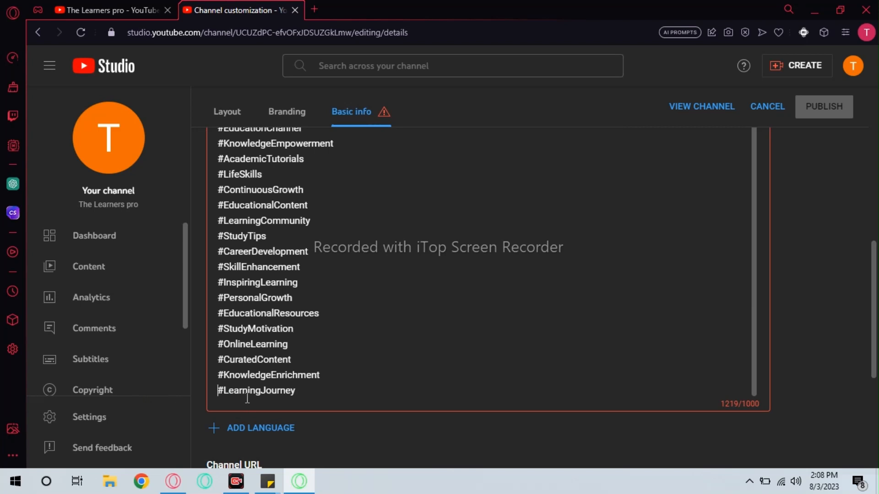
type(",")
key("Left")
key("BackSpace")
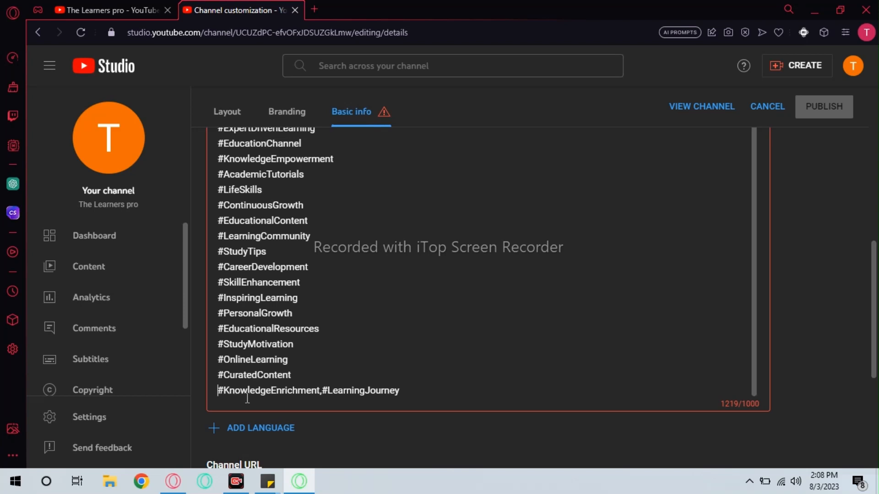
key("BackSpace")
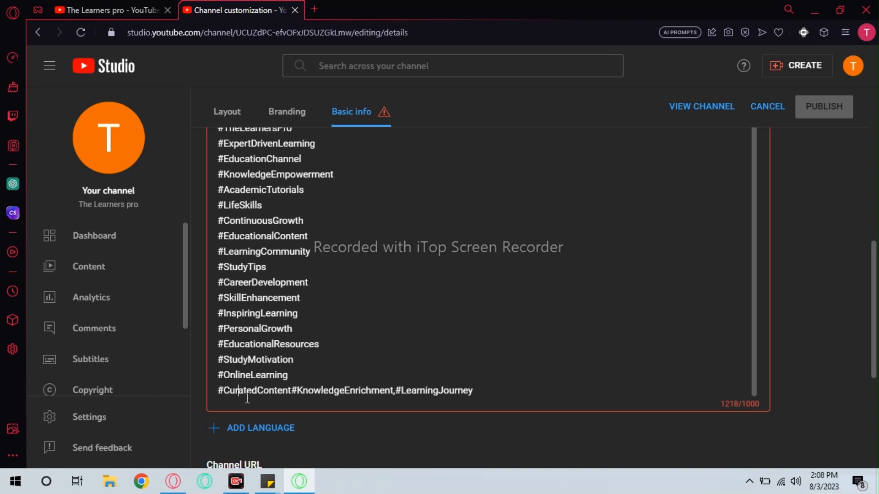
key("BackSpace")
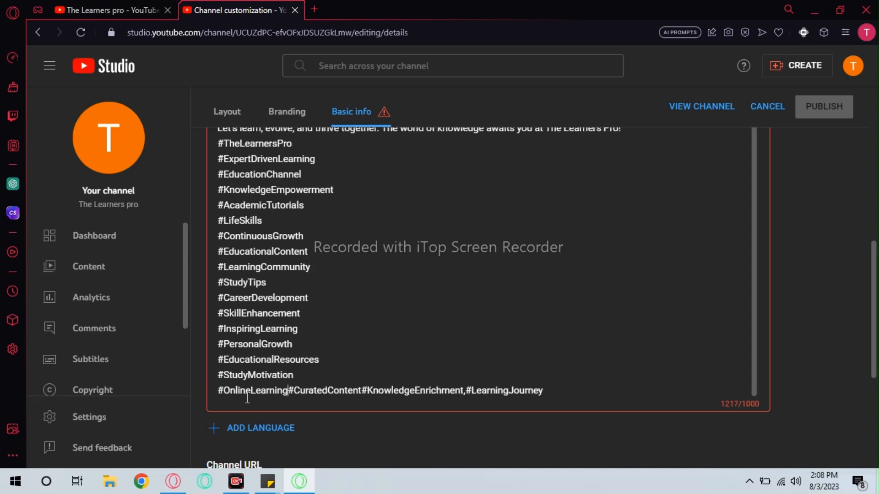
- Delete the trailing hashtags through #EducationalContent so the description drops below 1000 characters
left_click_drag(218, 298, 588, 405)
key("BackSpace")
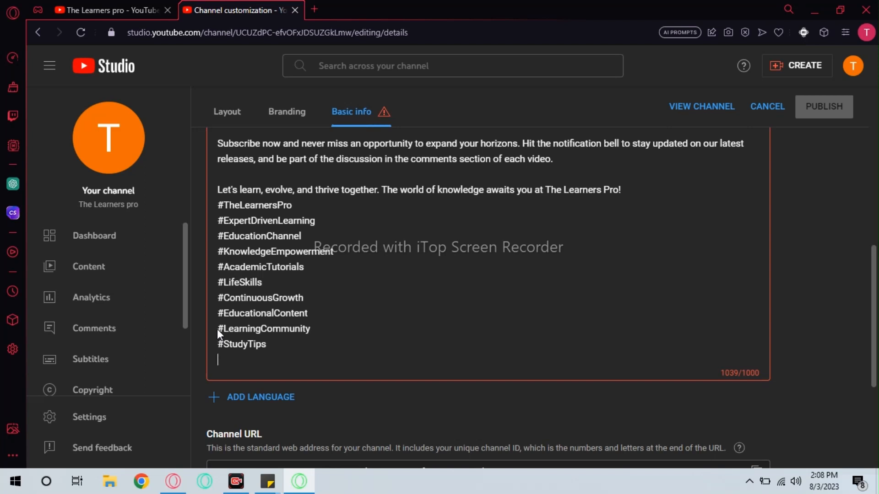
left_click_drag(217, 329, 278, 351)
key("BackSpace")
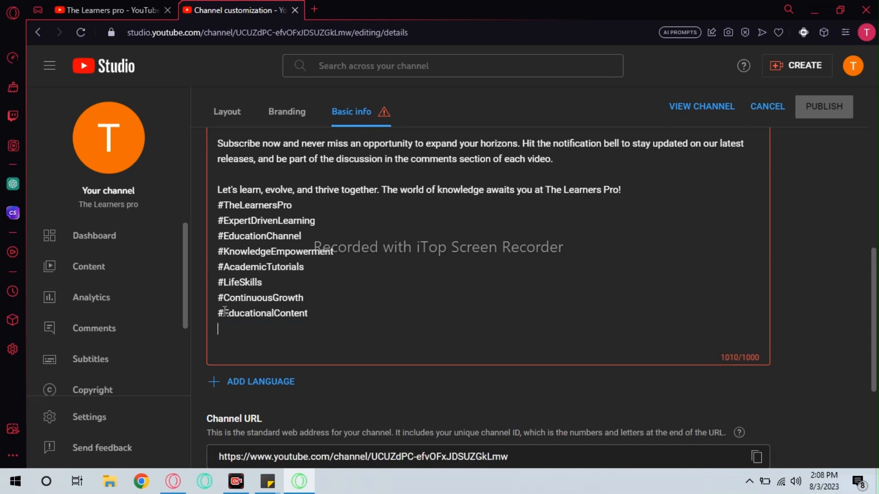
left_click_drag(220, 315, 314, 318)
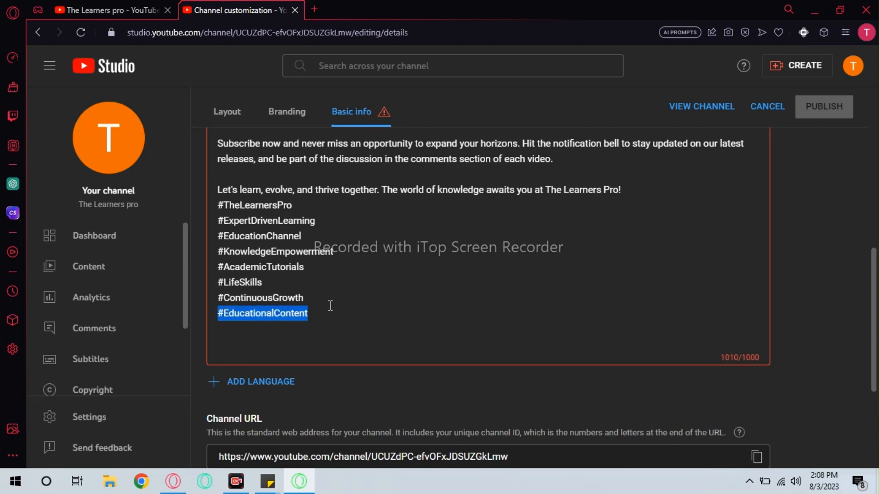
key("BackSpace")
scroll(462, 289, "up", 3)
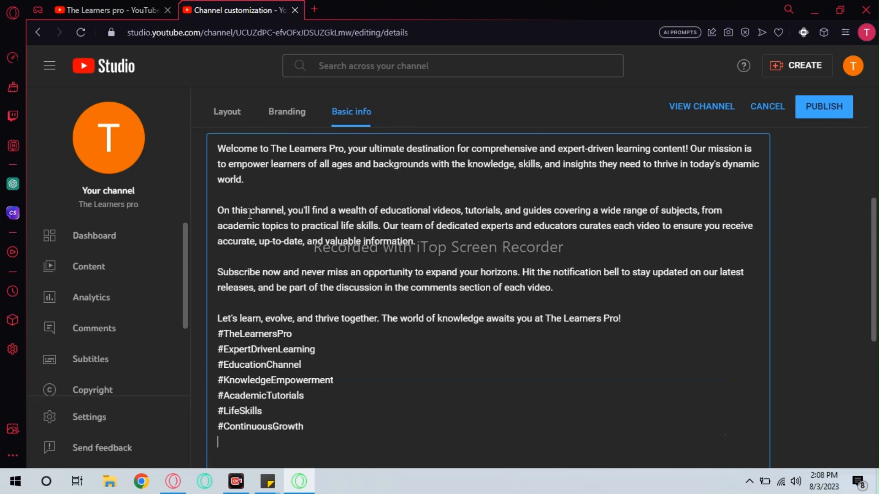
- Review the description and enter the channel's business contact email address
scroll(306, 257, "up", 5)
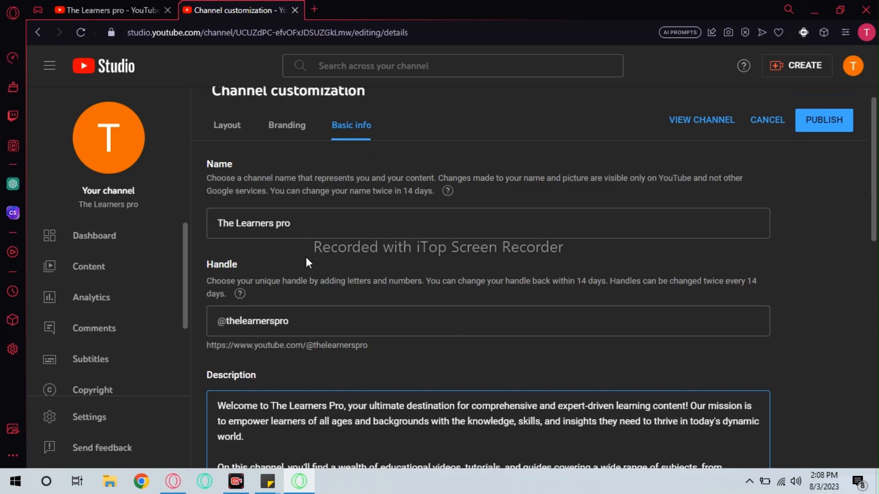
scroll(311, 263, "down", 5)
scroll(311, 264, "down", 4)
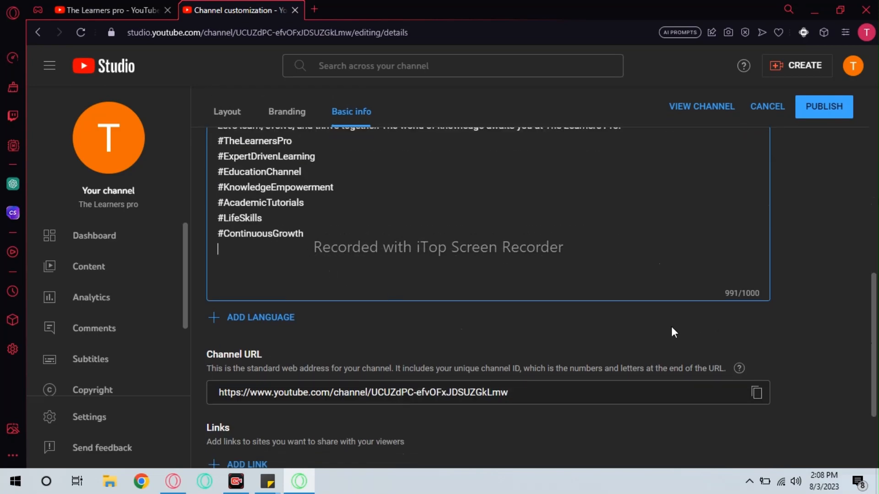
scroll(533, 331, "up", 3)
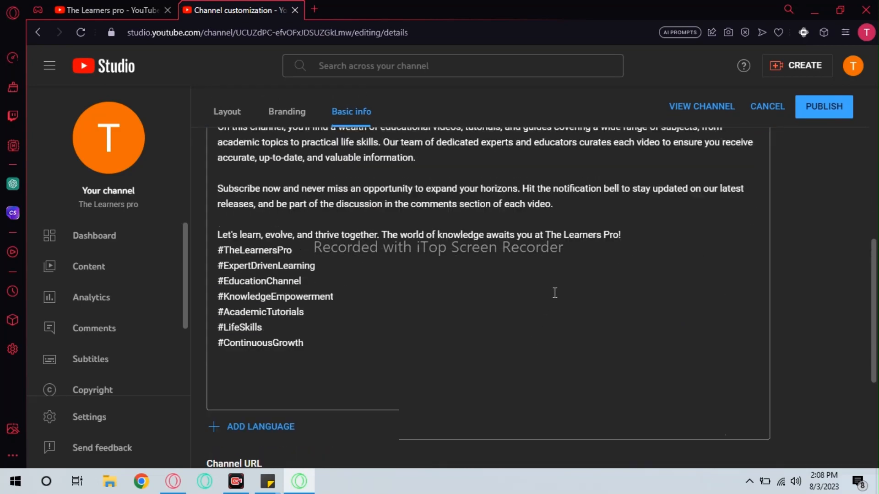
scroll(554, 293, "up", 2)
scroll(556, 280, "down", 7)
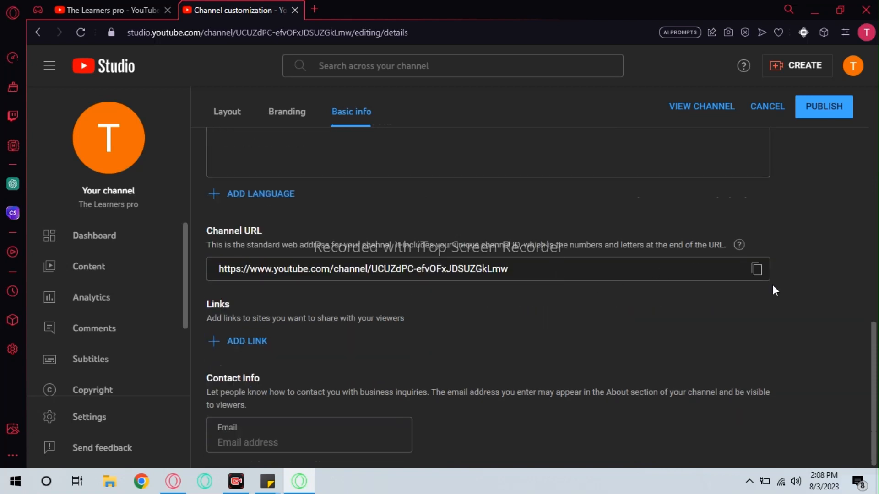
left_click(321, 434)
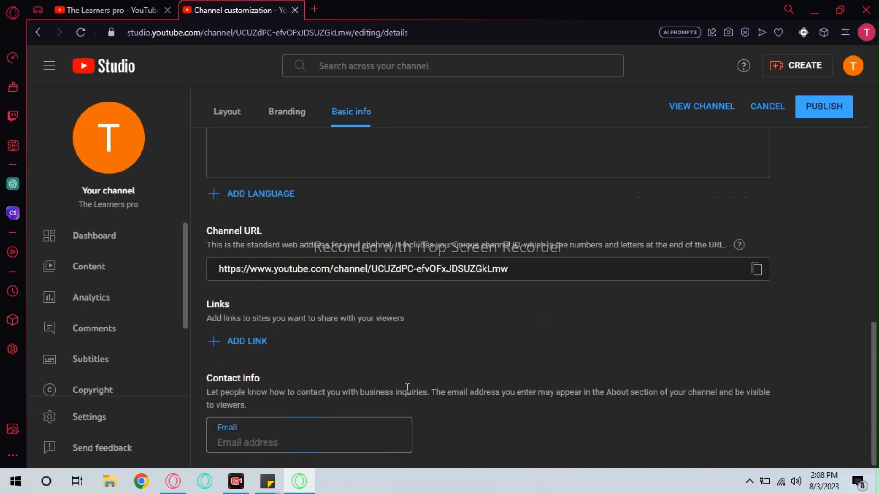
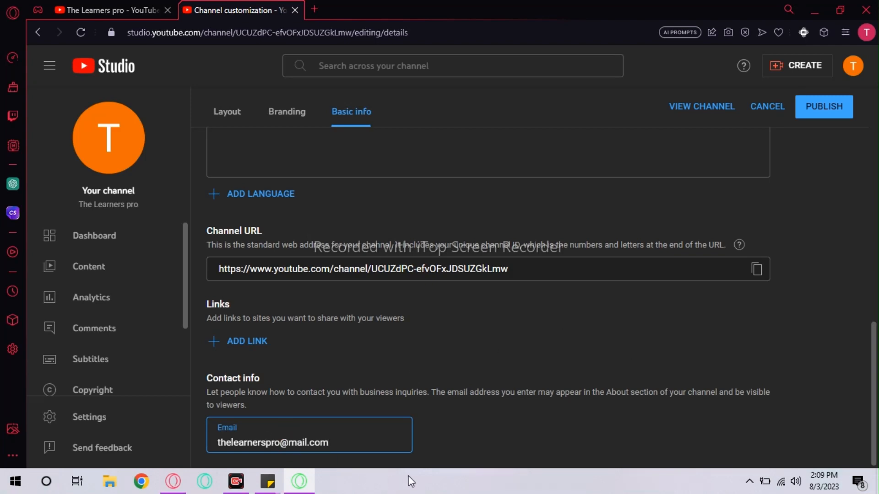
- Look at the Branding and Layout settings, then return to Basic info
scroll(526, 412, "up", 3)
scroll(568, 339, "up", 10)
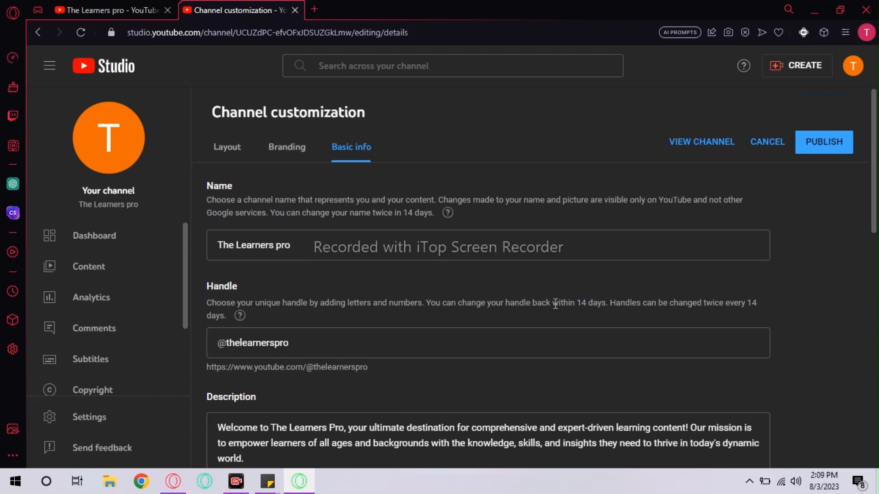
left_click(288, 147)
left_click(228, 147)
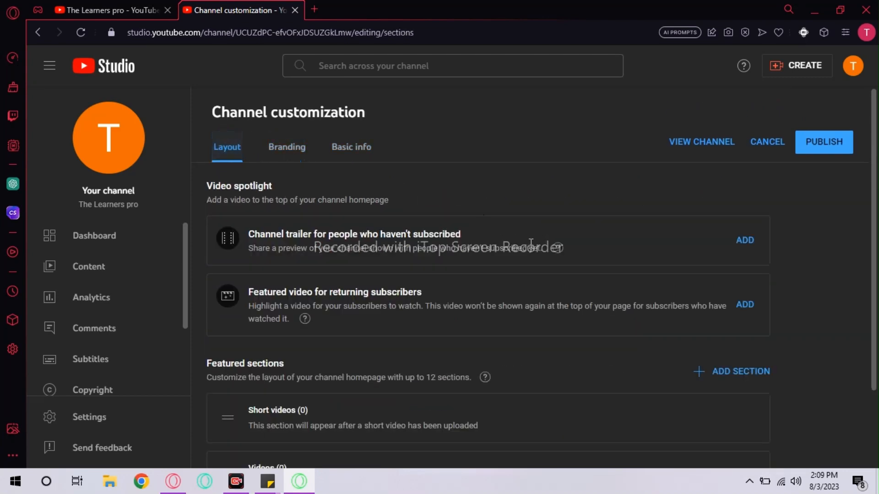
scroll(542, 235, "down", 2)
scroll(384, 176, "up", 3)
left_click(362, 150)
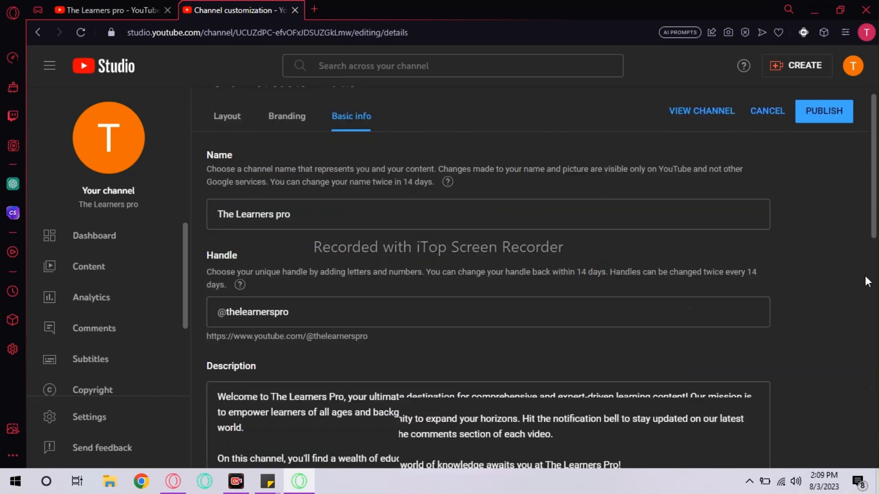
- Publish the channel info changes and view the live channel page
scroll(824, 273, "down", 5)
scroll(822, 270, "down", 5)
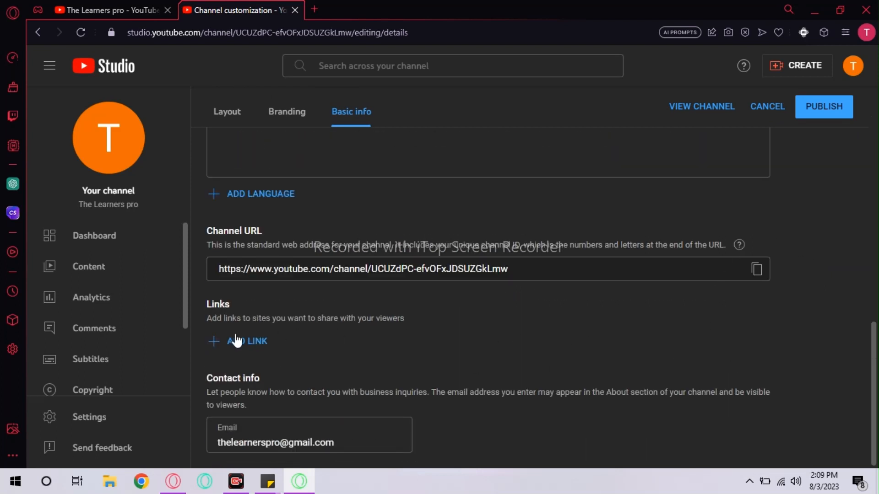
scroll(560, 224, "up", 2)
scroll(827, 139, "up", 4)
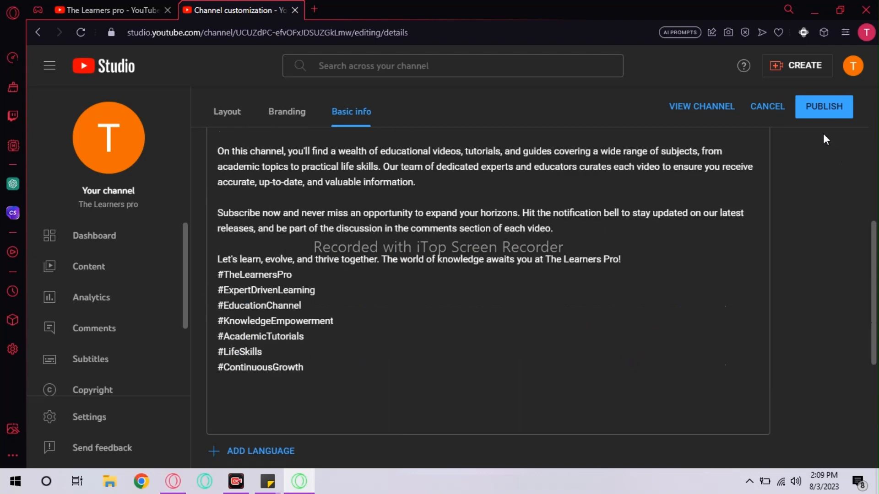
left_click(814, 120)
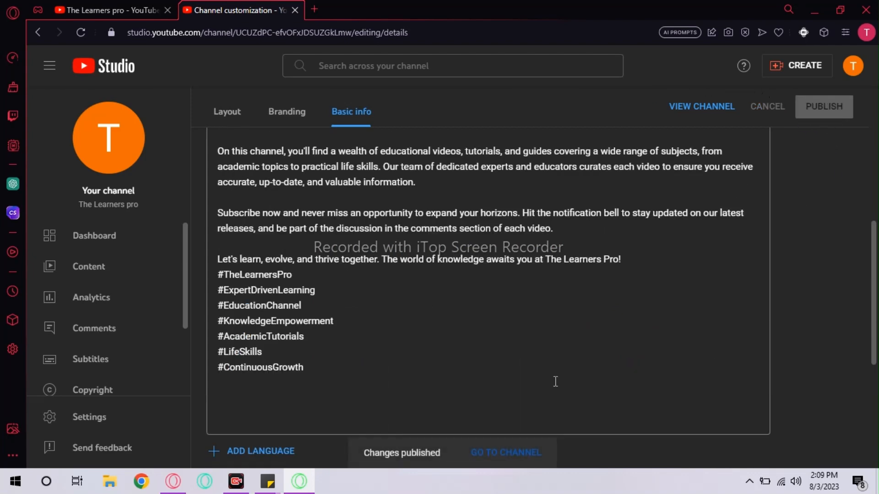
scroll(552, 348, "up", 6)
left_click(505, 452)
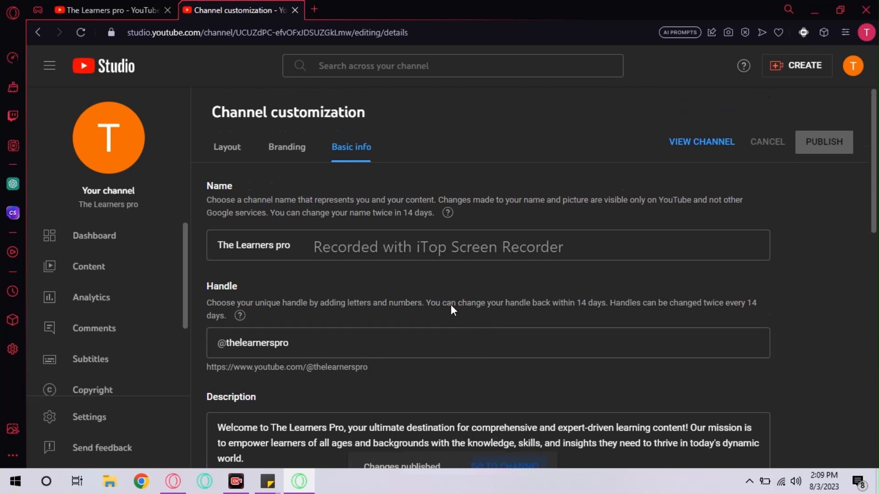
- Close the two extra tabs and view the channel's About section
left_click(294, 11)
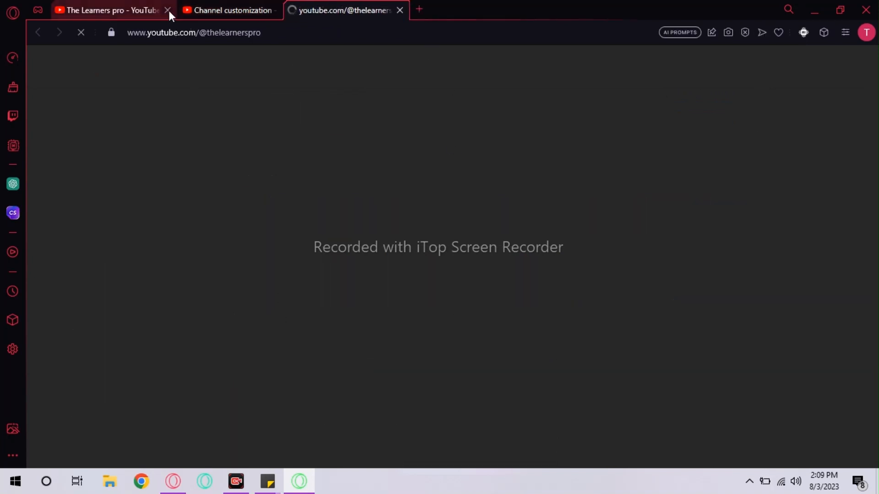
left_click(168, 10)
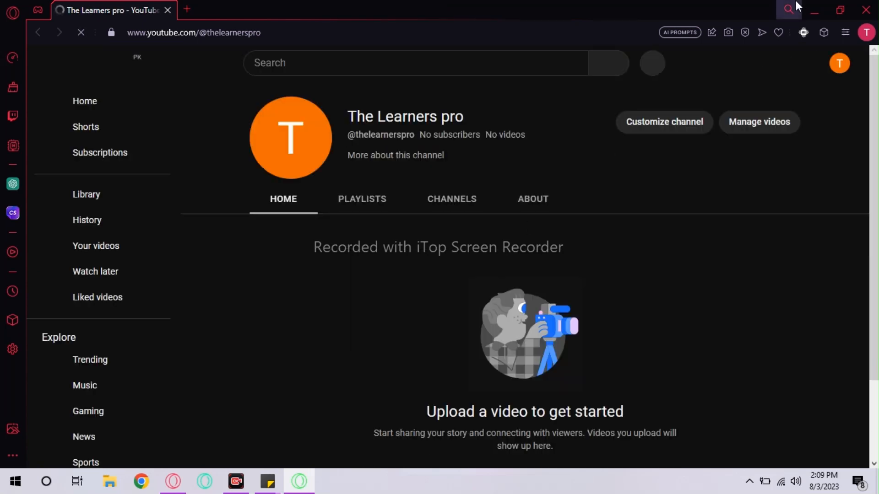
left_click(448, 160)
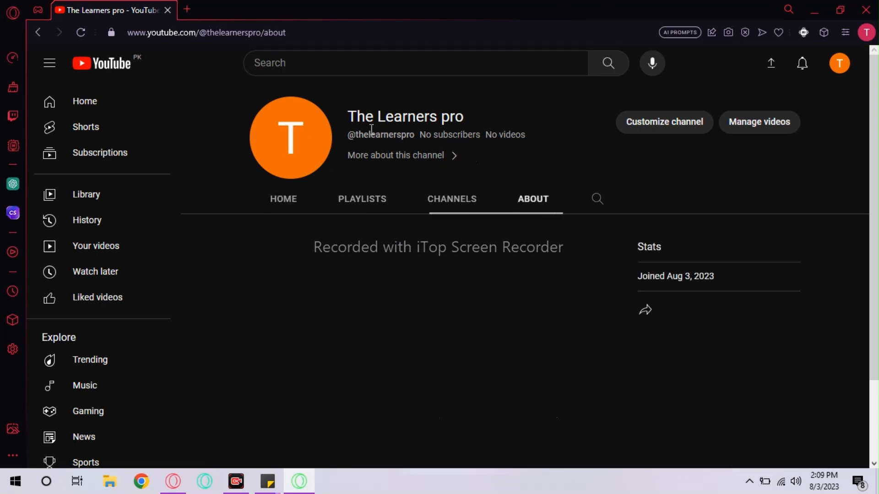
scroll(593, 224, "down", 3)
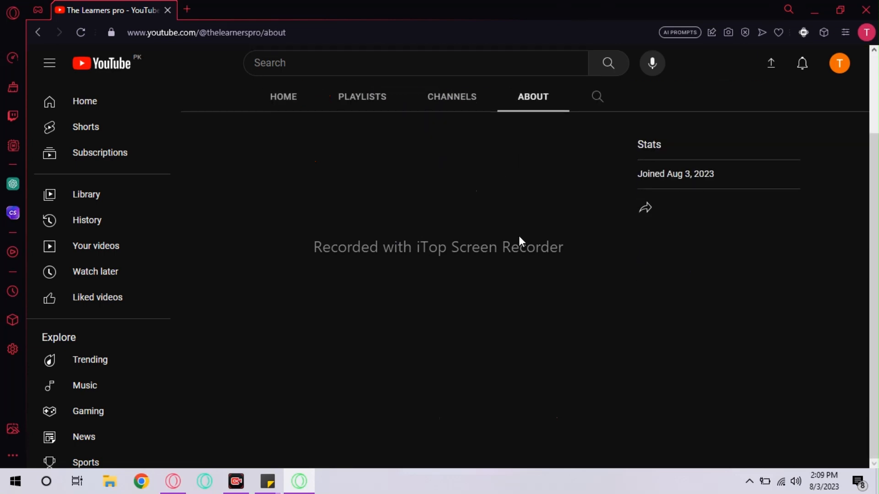
scroll(476, 252, "up", 3)
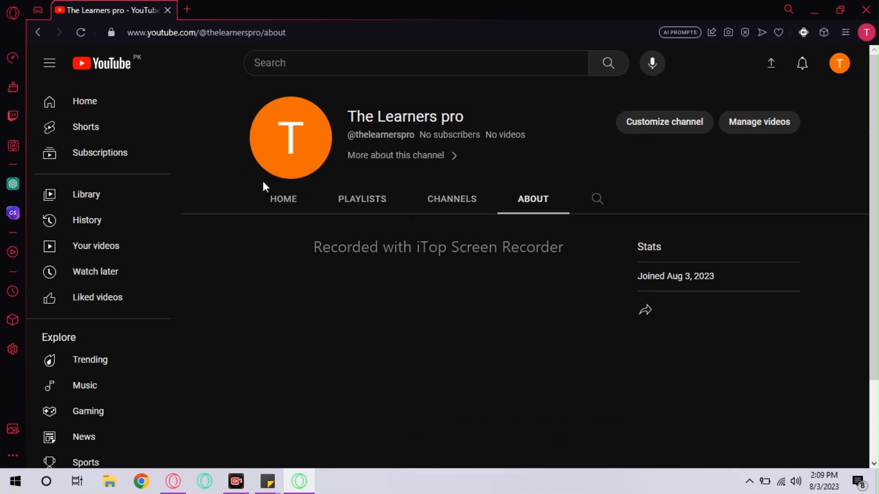
- Switch between the Home and About sections, then reopen channel customization in YouTube Studio
left_click(284, 199)
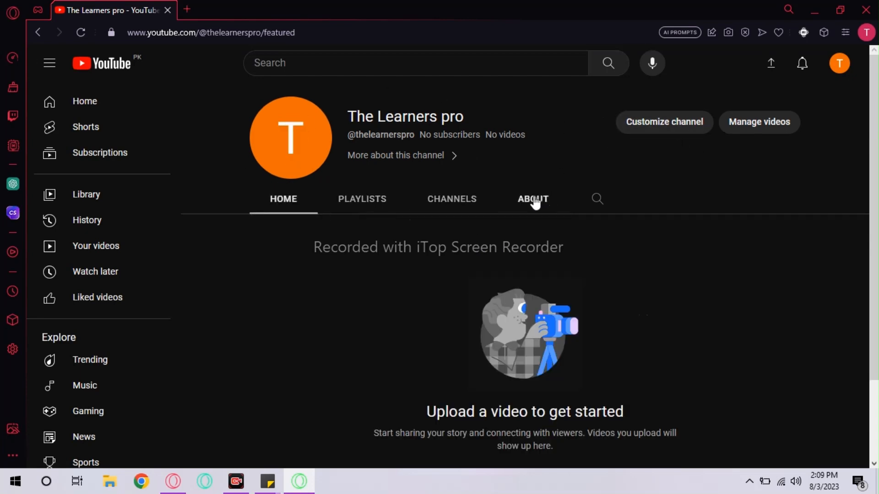
left_click(534, 199)
left_click(647, 133)
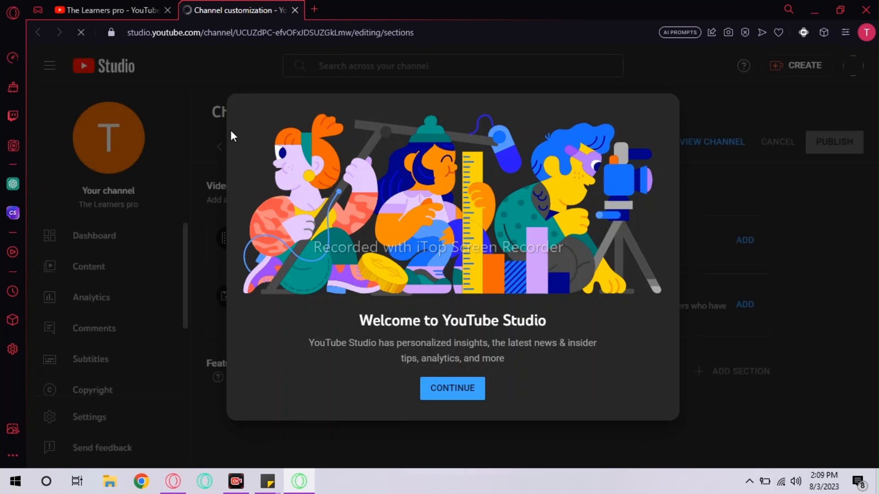
- Dismiss the welcome message and open the channel's public page from Basic info in a new tab
left_click(453, 387)
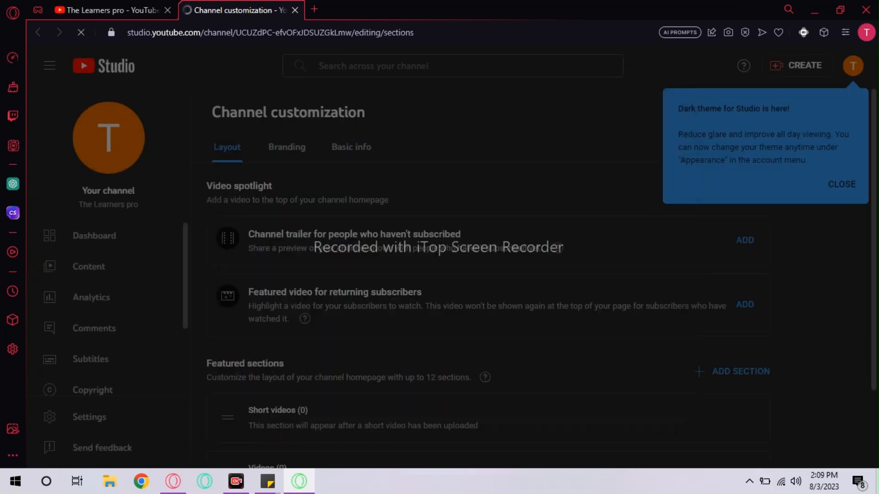
left_click(351, 147)
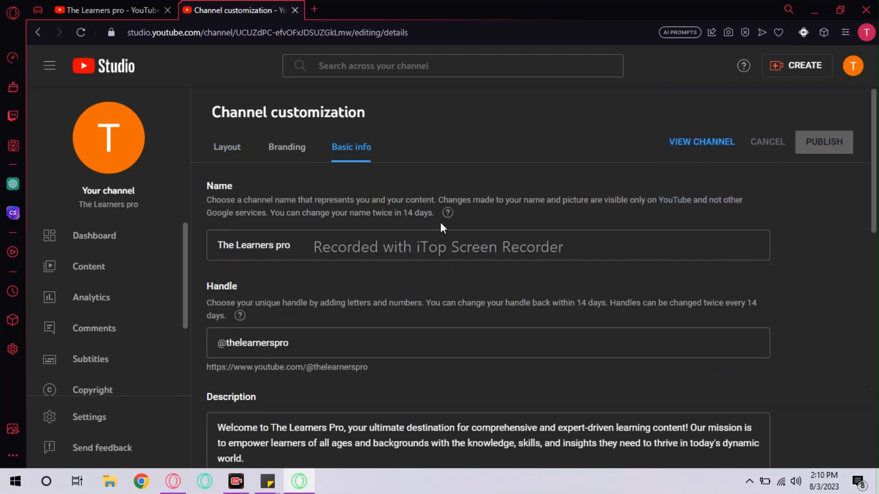
left_click(718, 149)
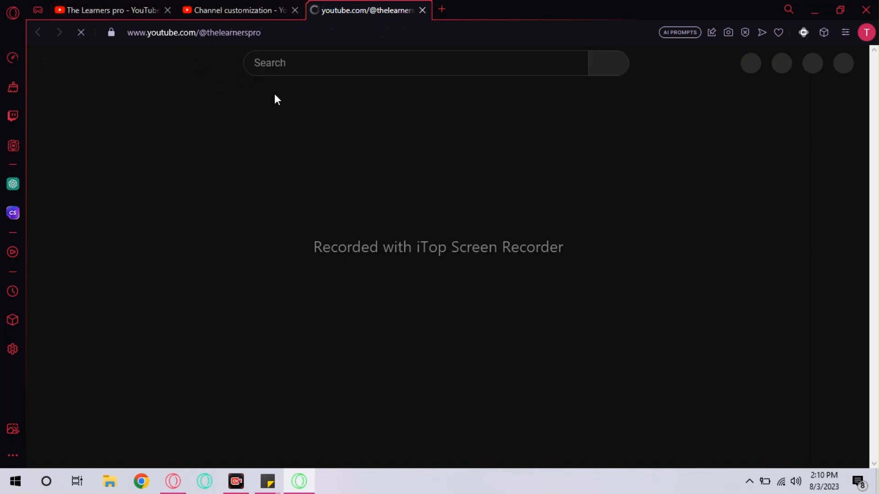
- Close the old tab and confirm the About page shows the description, hashtags and business email
left_click(168, 10)
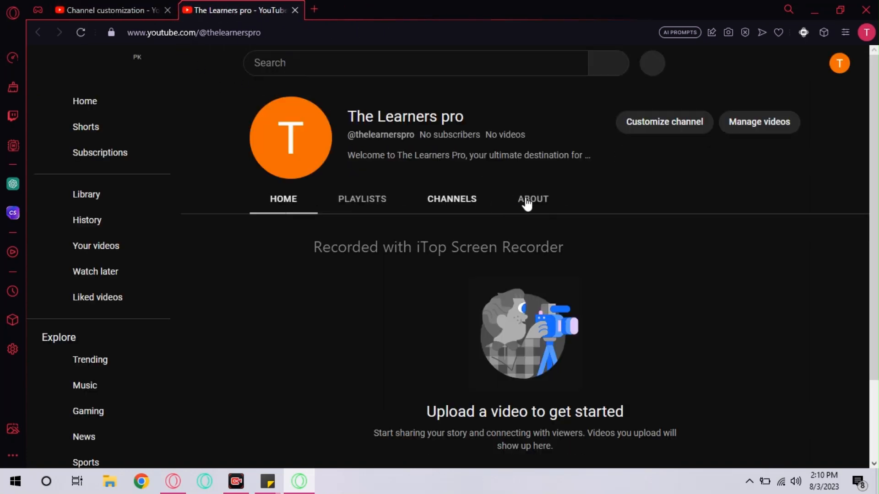
left_click(527, 201)
scroll(402, 287, "down", 4)
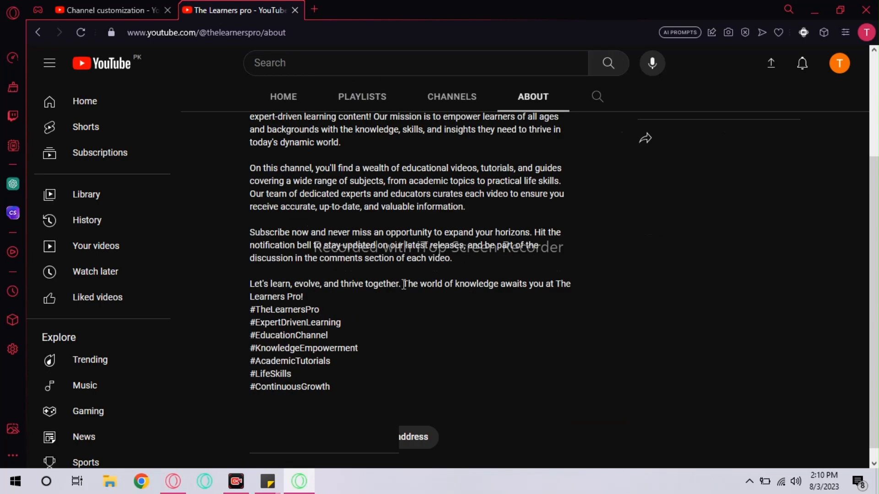
scroll(403, 284, "down", 2)
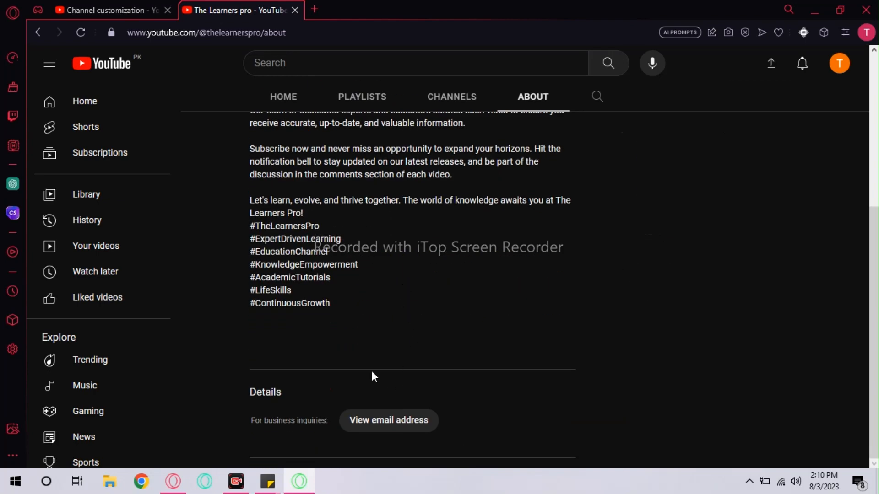
left_click(426, 419)
scroll(482, 396, "up", 6)
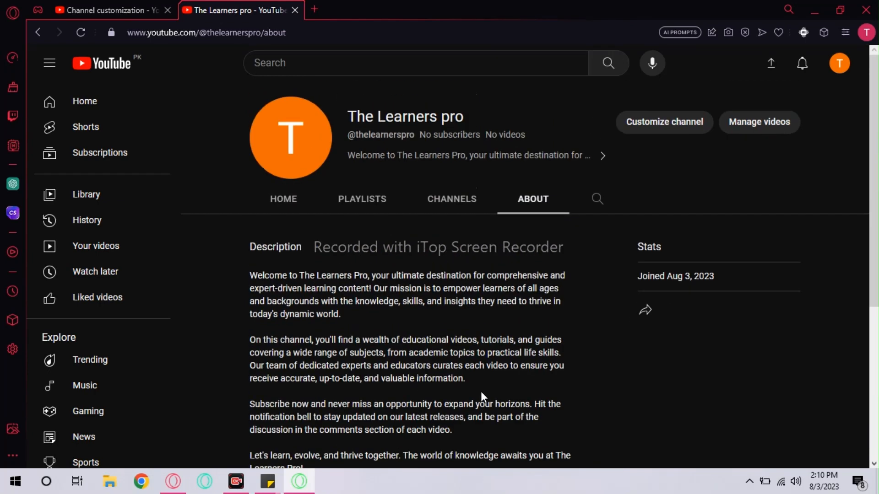
left_click(277, 199)
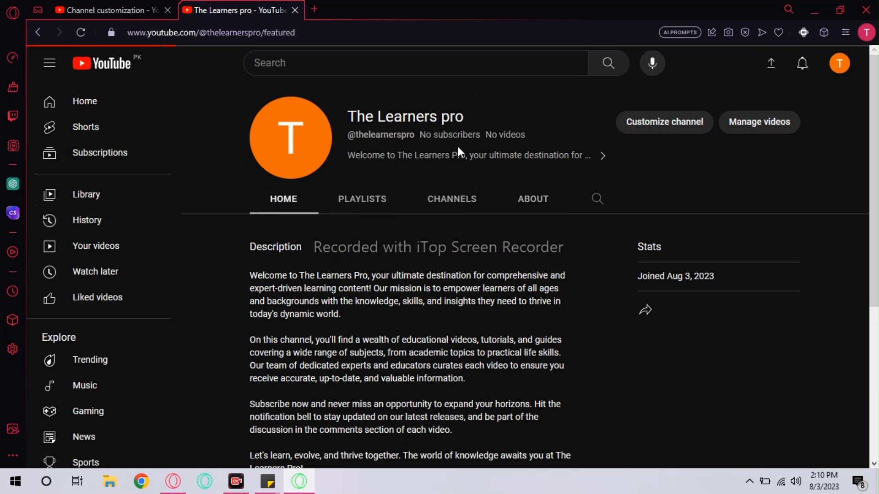
- Minimize the YouTube and ChatGPT browser windows and start a new blank sticky note
left_click(814, 10)
left_click(815, 8)
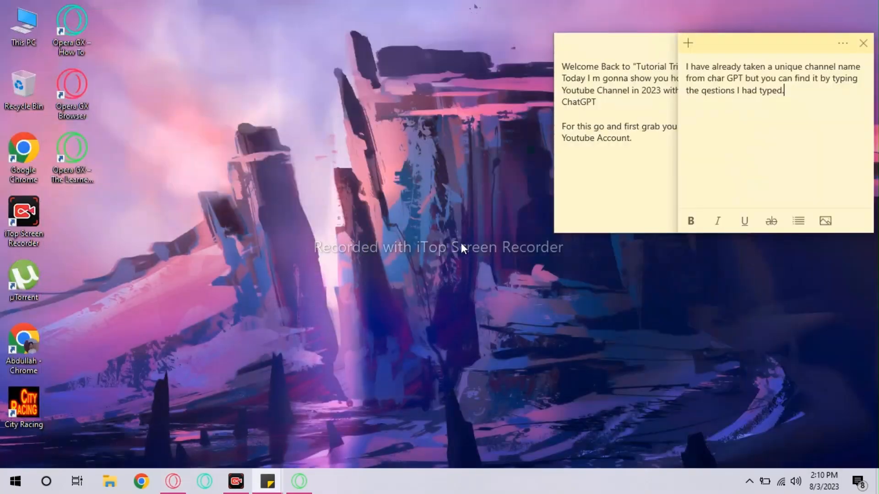
left_click(688, 43)
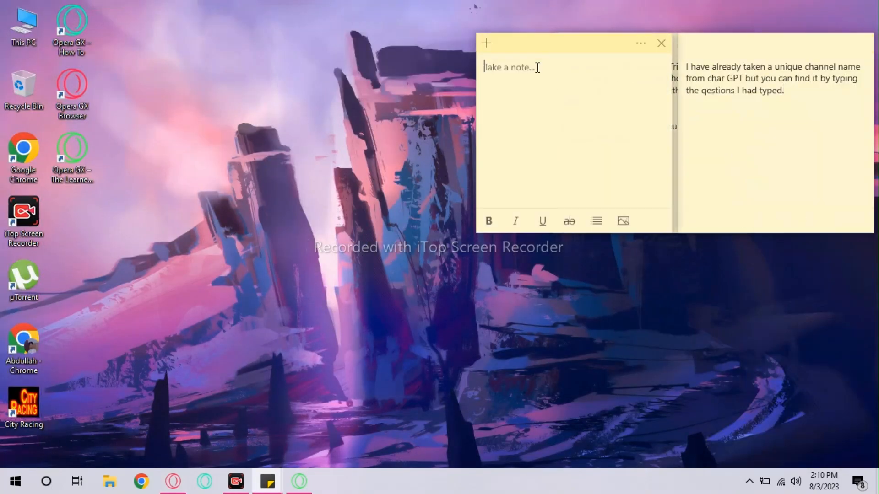